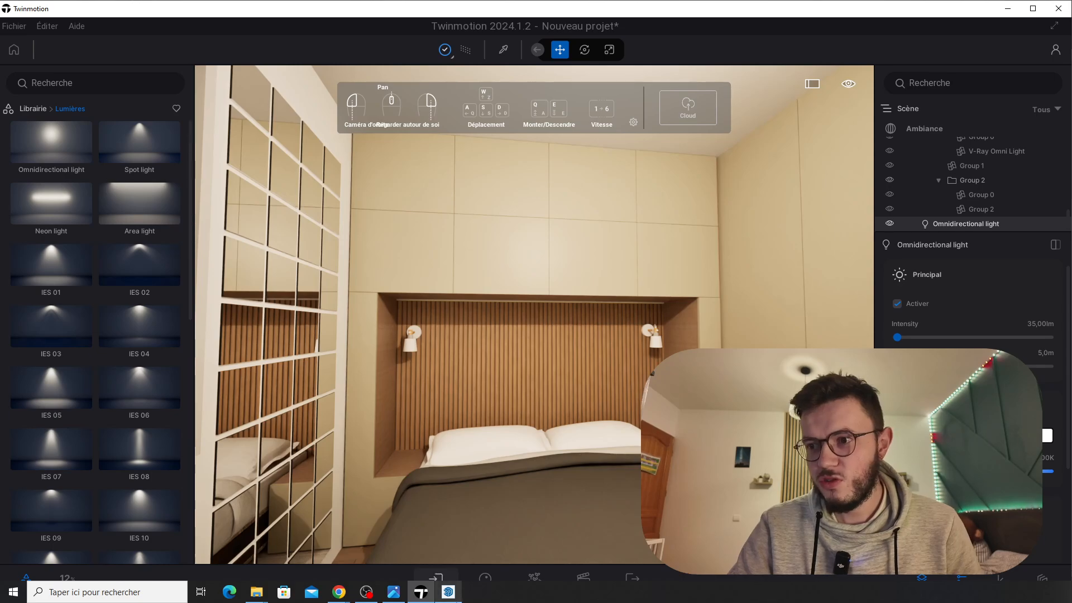
Compare the bedroom's headboard wall in the SketchUp model with its rendered version in Twinmotion, ending in SketchUp
{"action": "left_click", "coordinate": [449, 591]}
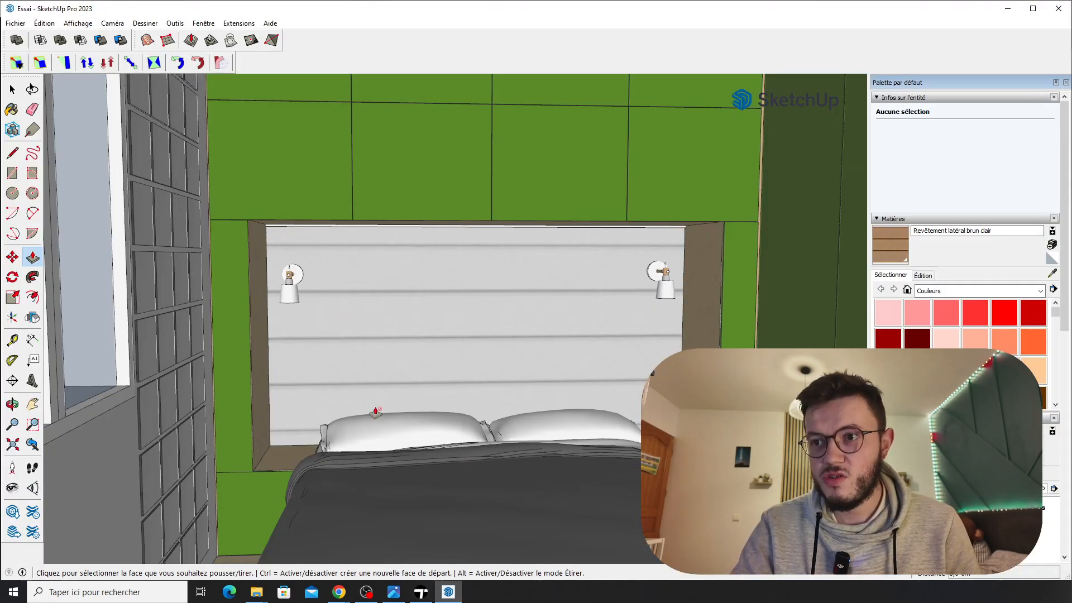
{"action": "left_click", "coordinate": [424, 594]}
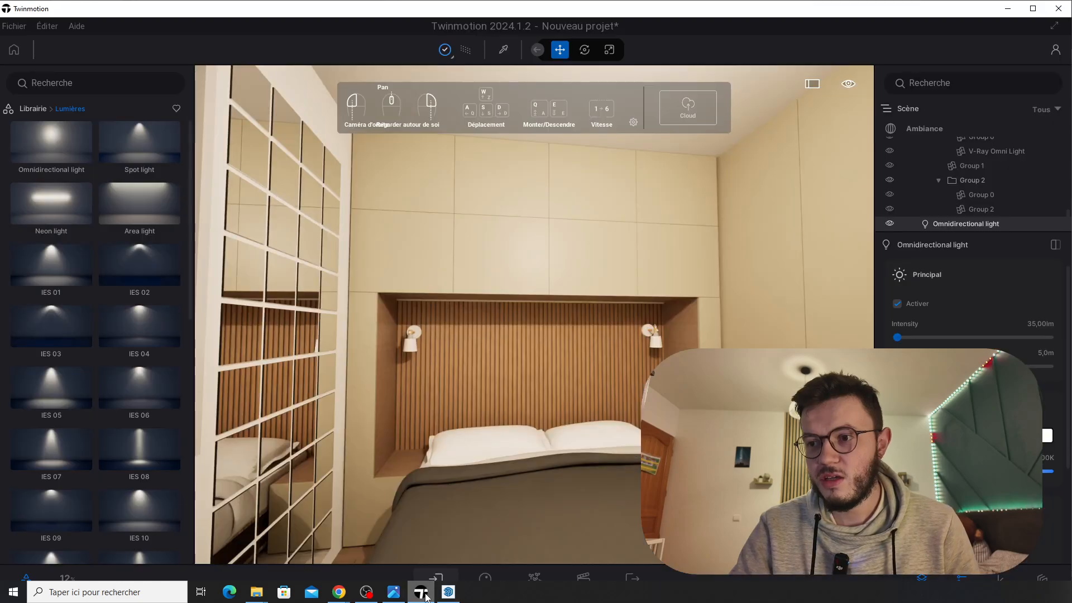
{"action": "left_click", "coordinate": [448, 592]}
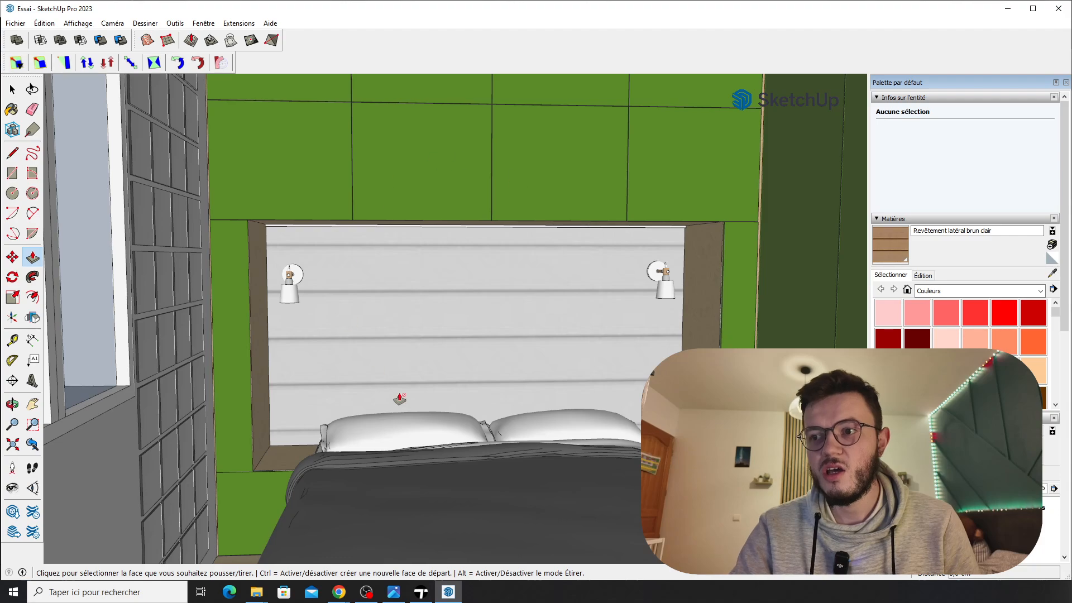
{"action": "left_click", "coordinate": [421, 592]}
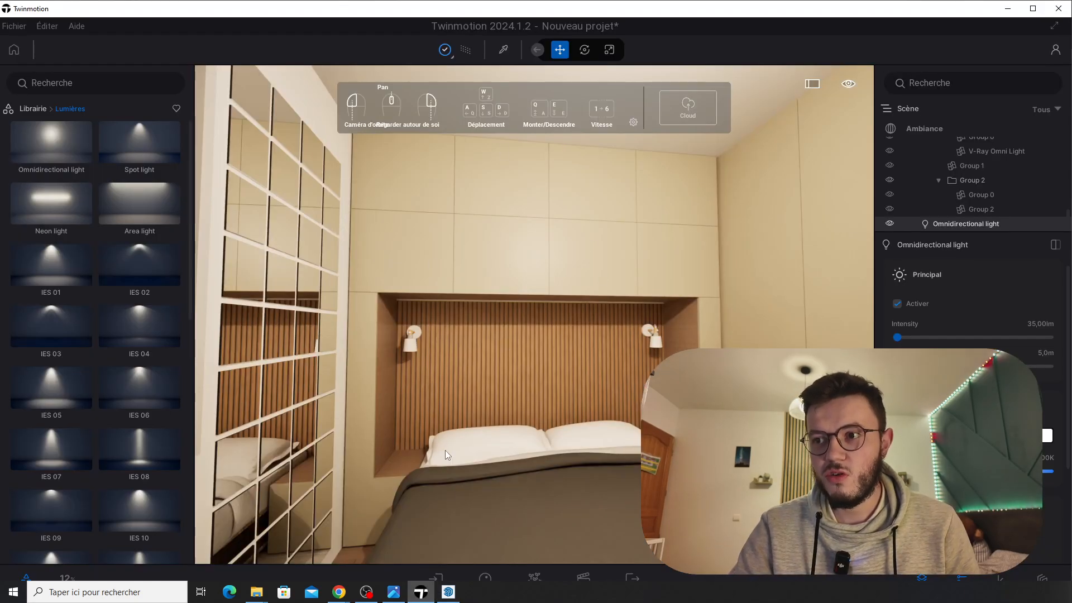
{"action": "left_click", "coordinate": [448, 592]}
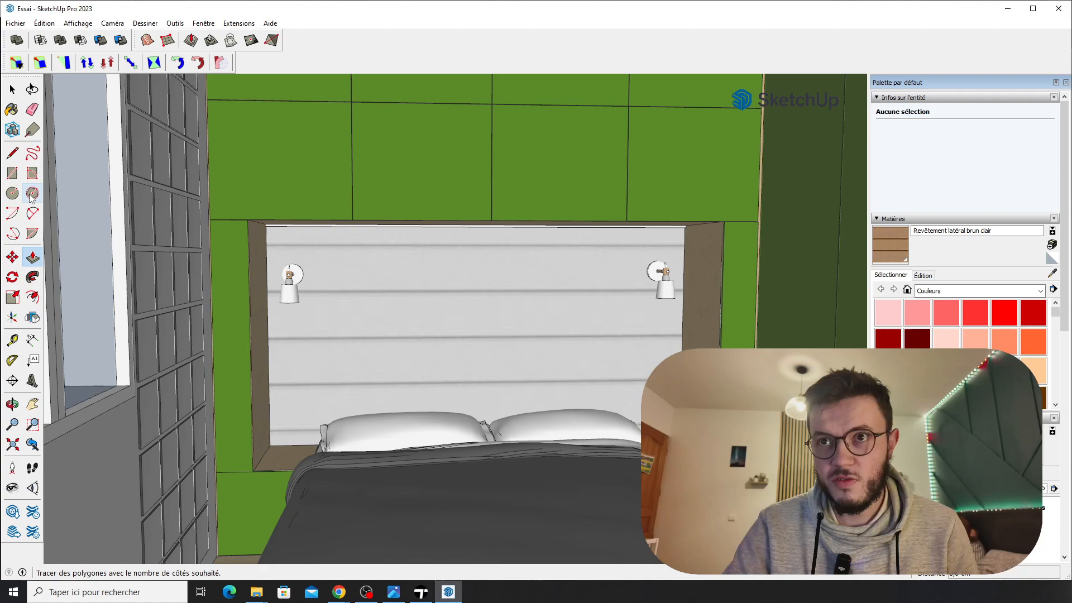
Draw a circle of about 235 cm² on the bedside shelf beside the pillow, inside the headboard niche
{"action": "left_click", "coordinate": [13, 192]}
{"action": "scroll", "coordinate": [285, 450], "scroll_direction": "up", "scroll_amount": 3}
{"action": "scroll", "coordinate": [284, 452], "scroll_direction": "down", "scroll_amount": 2}
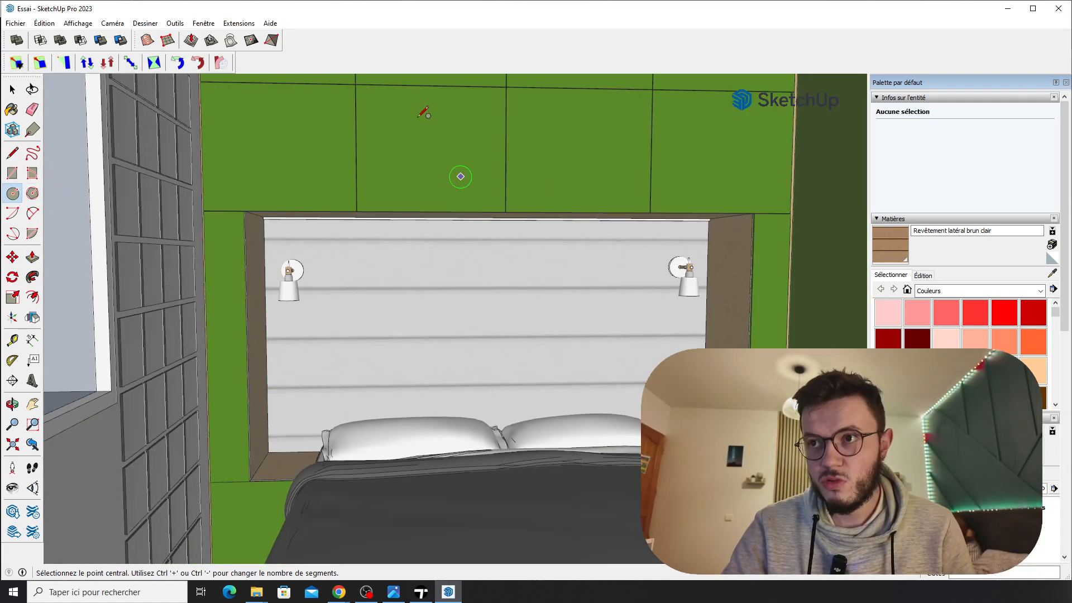
{"action": "middle_click_drag", "start_coordinate": [429, 139], "coordinate": [503, 192]}
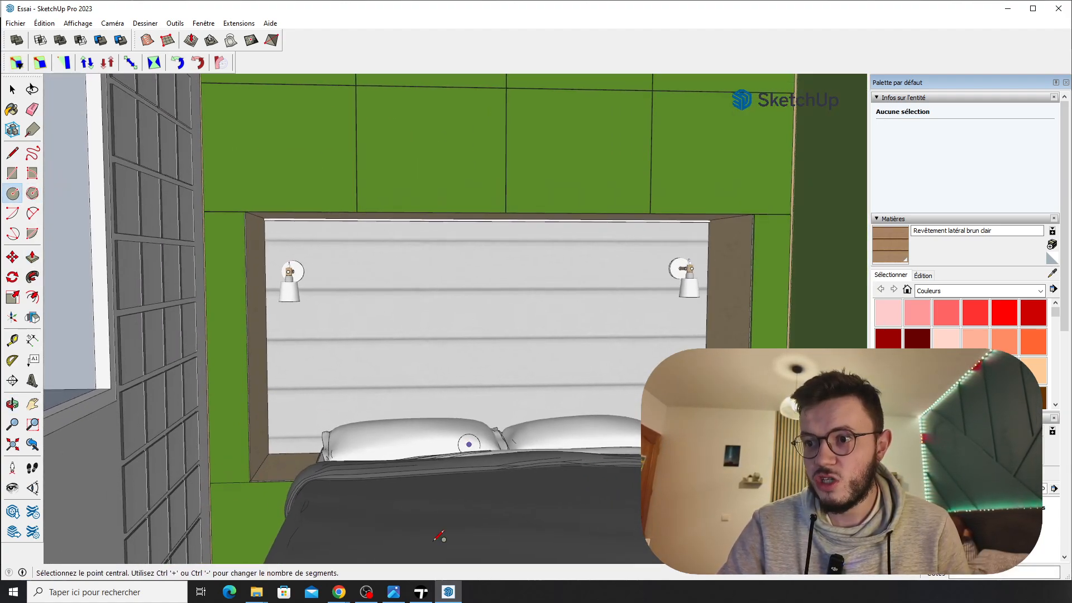
{"action": "mouse_move", "coordinate": [425, 587]}
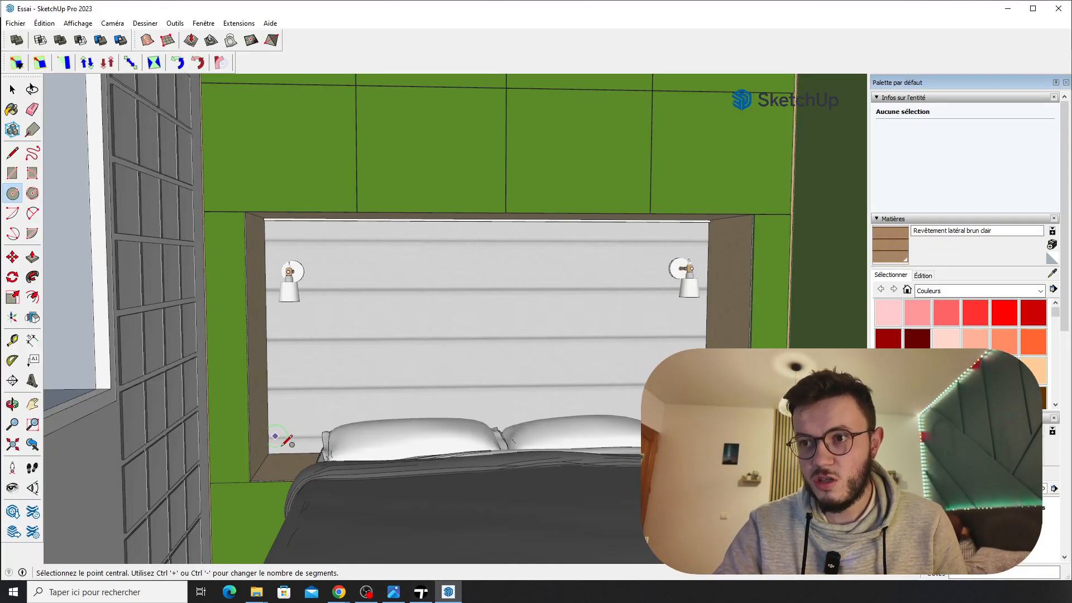
{"action": "scroll", "coordinate": [275, 436], "scroll_direction": "up", "scroll_amount": 2}
{"action": "left_click", "coordinate": [286, 470]}
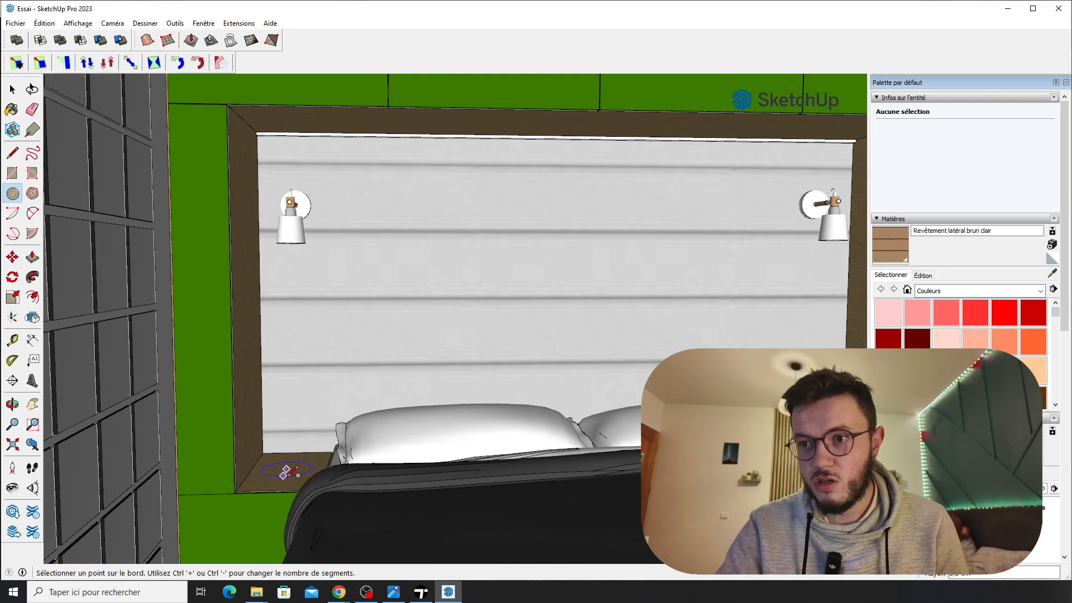
{"action": "left_click", "coordinate": [299, 475]}
Push/Pull the circle on the bedside shelf upward into a low cylinder
{"action": "left_click", "coordinate": [32, 257]}
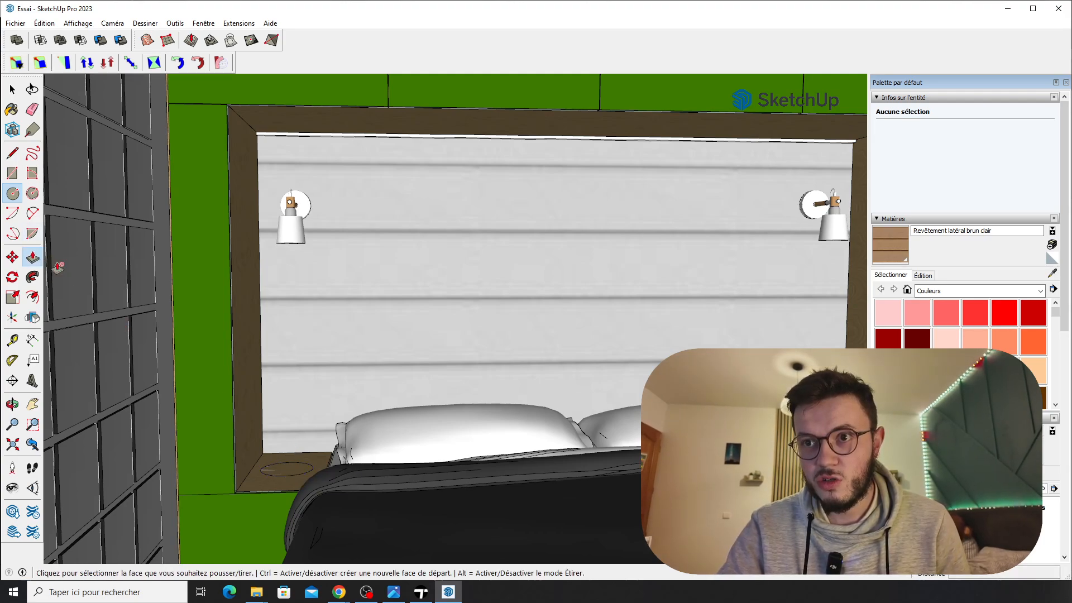
{"action": "left_click", "coordinate": [284, 468]}
{"action": "left_click", "coordinate": [287, 456]}
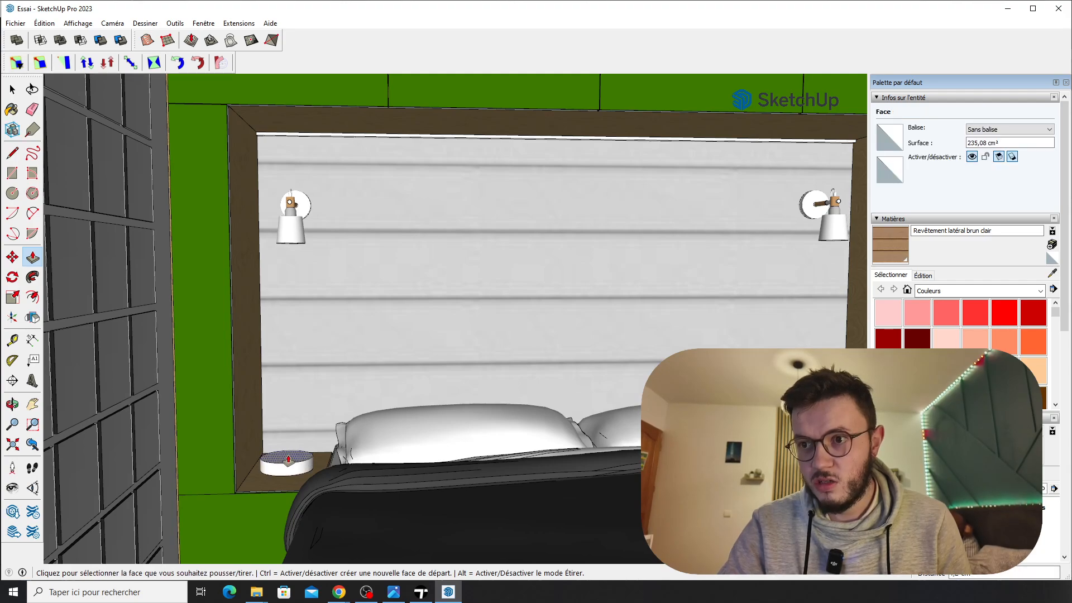
{"action": "scroll", "coordinate": [319, 430], "scroll_direction": "up", "scroll_amount": 1}
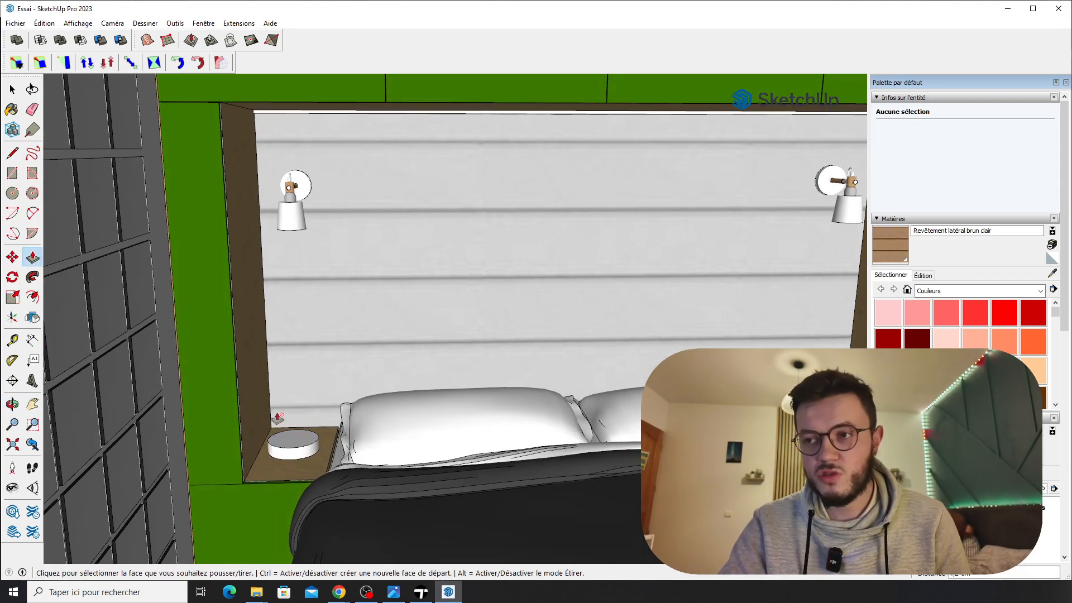
{"action": "scroll", "coordinate": [294, 410], "scroll_direction": "down", "scroll_amount": 3}
Compare the Twinmotion bedroom with the SketchUp model containing the new cylinder, ending in Twinmotion
{"action": "left_click", "coordinate": [421, 592]}
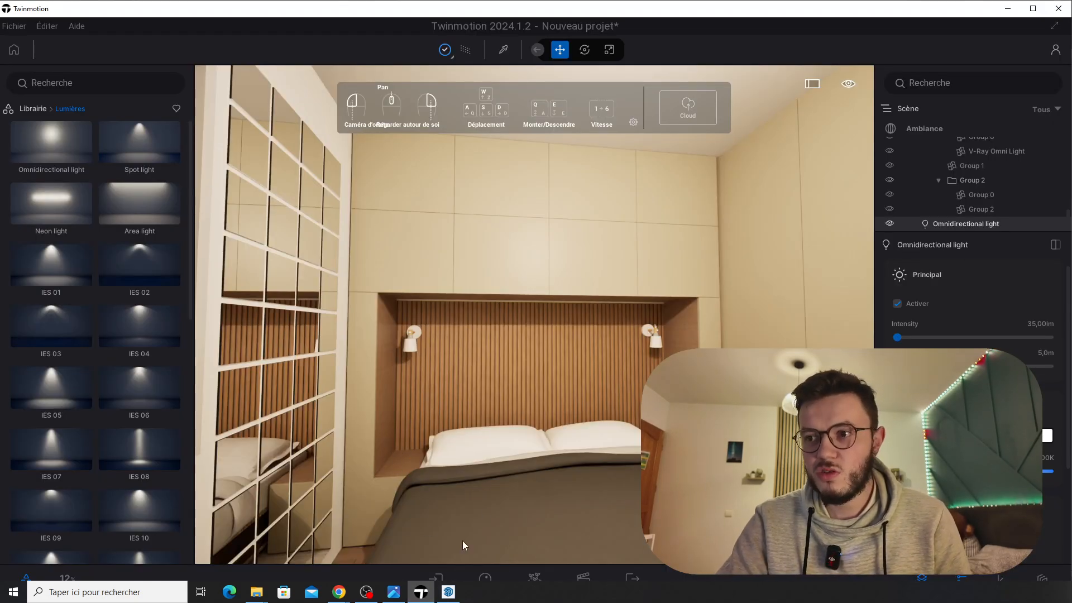
{"action": "left_click", "coordinate": [448, 592]}
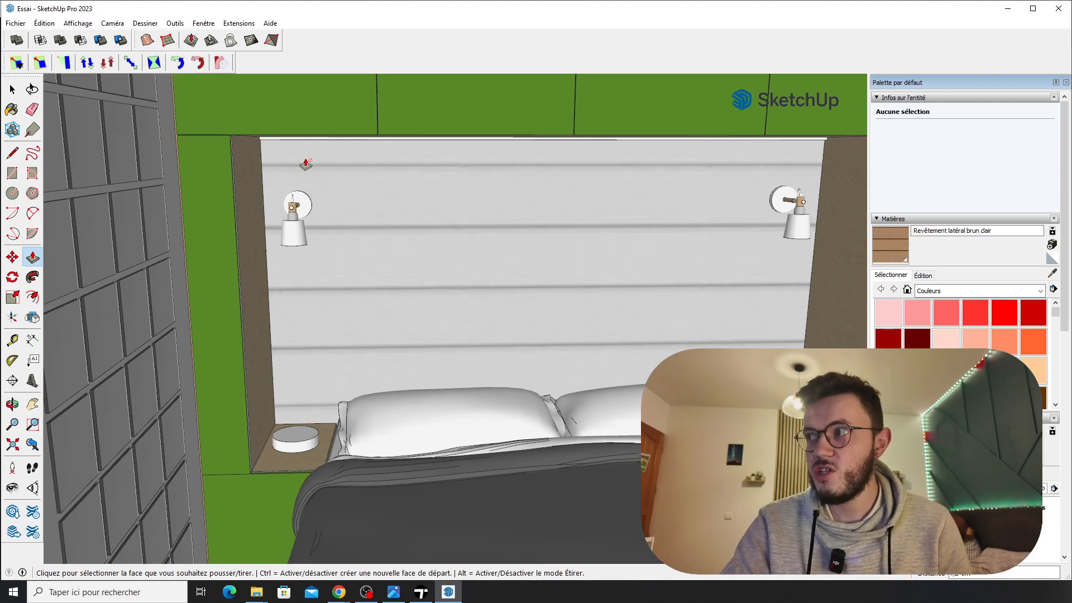
{"action": "left_click", "coordinate": [424, 595]}
Import the Essai SketchUp file from Téléchargements as geometry and resolve the material conflict with the scene's material
{"action": "left_click", "coordinate": [26, 26]}
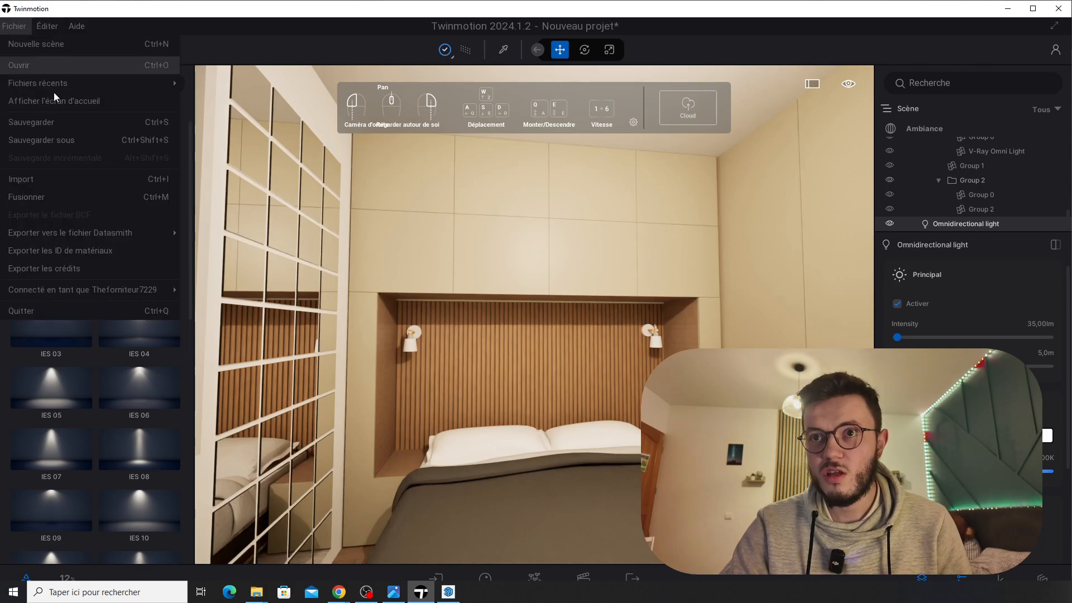
{"action": "left_click", "coordinate": [32, 182]}
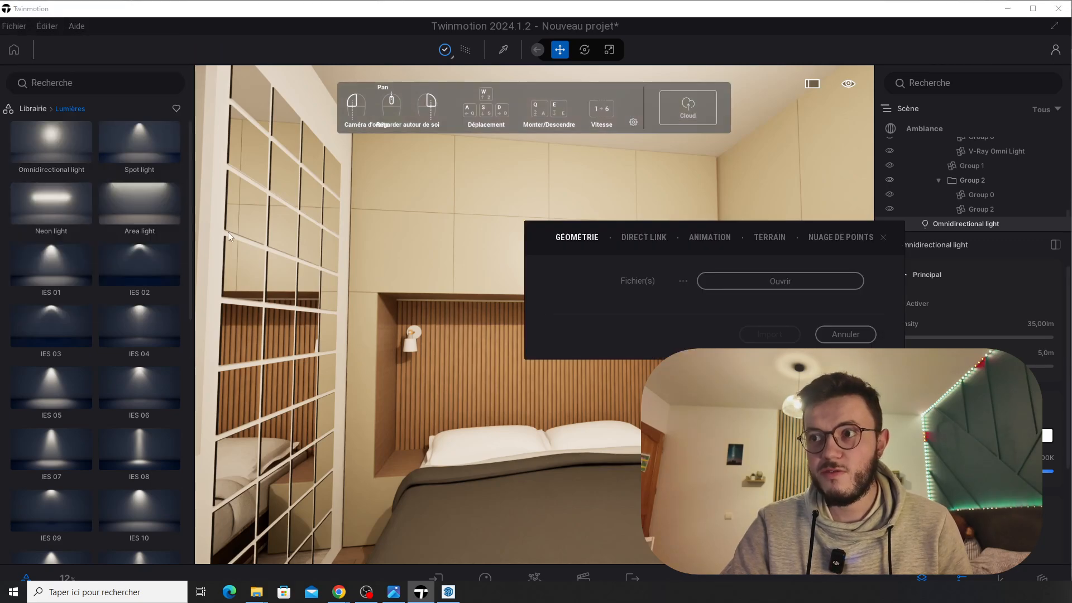
{"action": "left_click", "coordinate": [770, 280]}
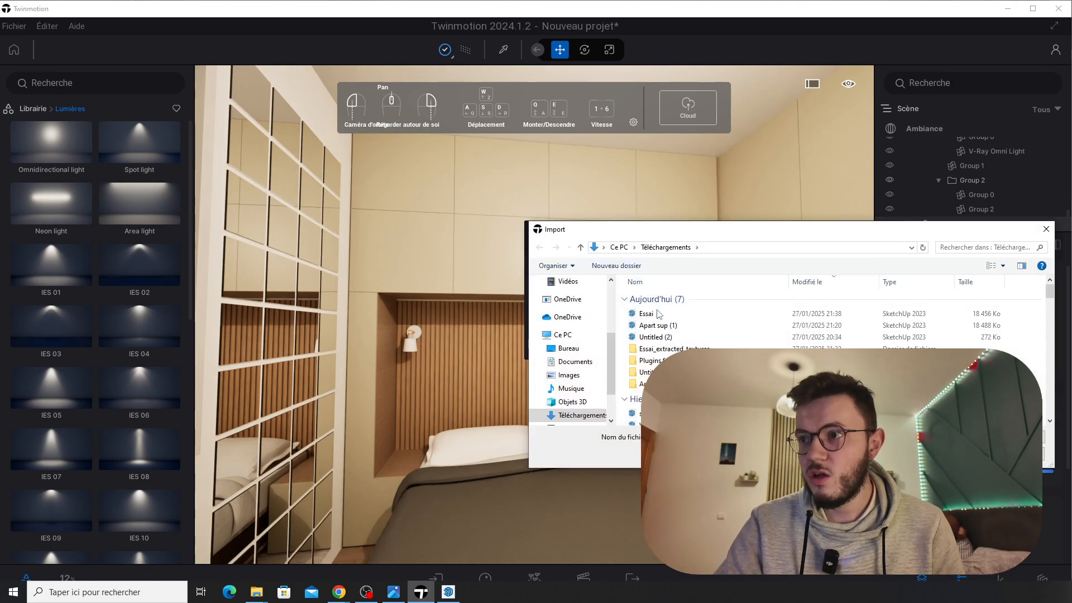
{"action": "double_click", "coordinate": [658, 314]}
{"action": "left_click", "coordinate": [714, 364]}
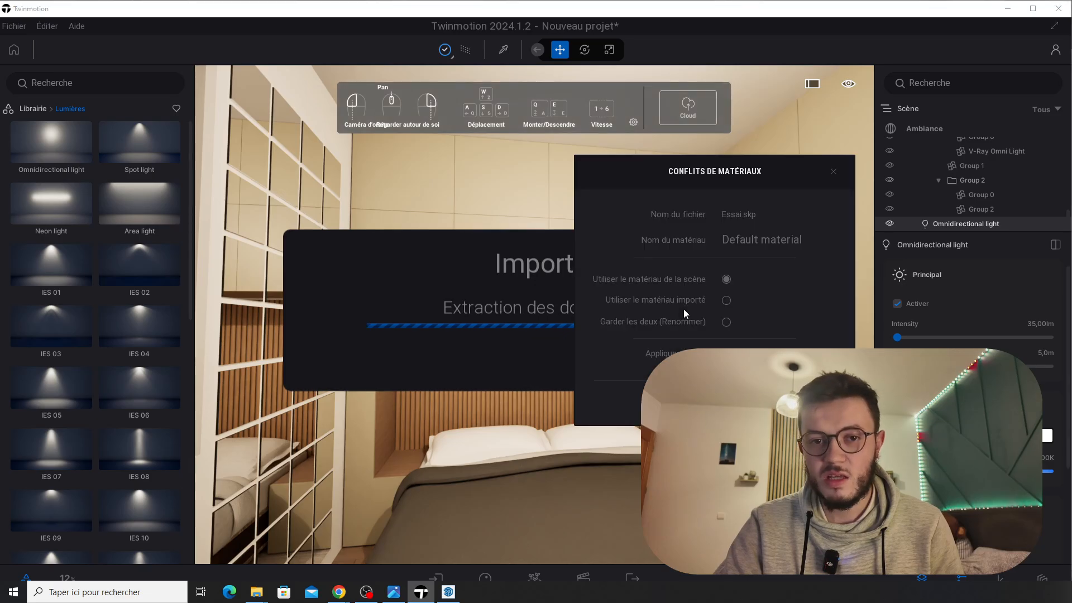
{"action": "left_click", "coordinate": [715, 403]}
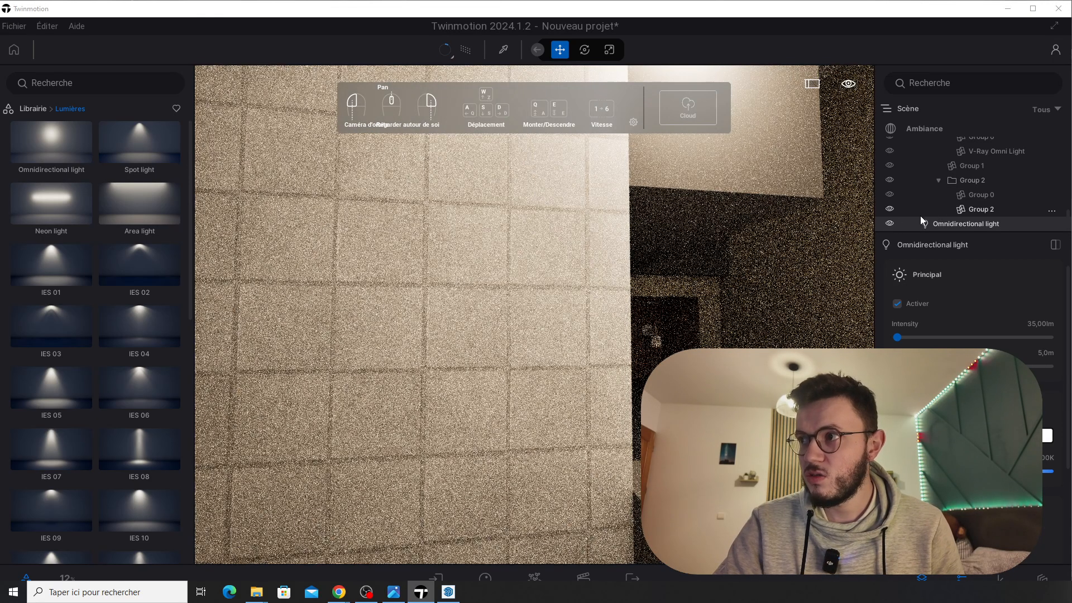
Hide the Essai.skp group containing 1 LIGHT in the scene graph
{"action": "right_click_drag", "start_coordinate": [691, 277], "coordinate": [797, 268]}
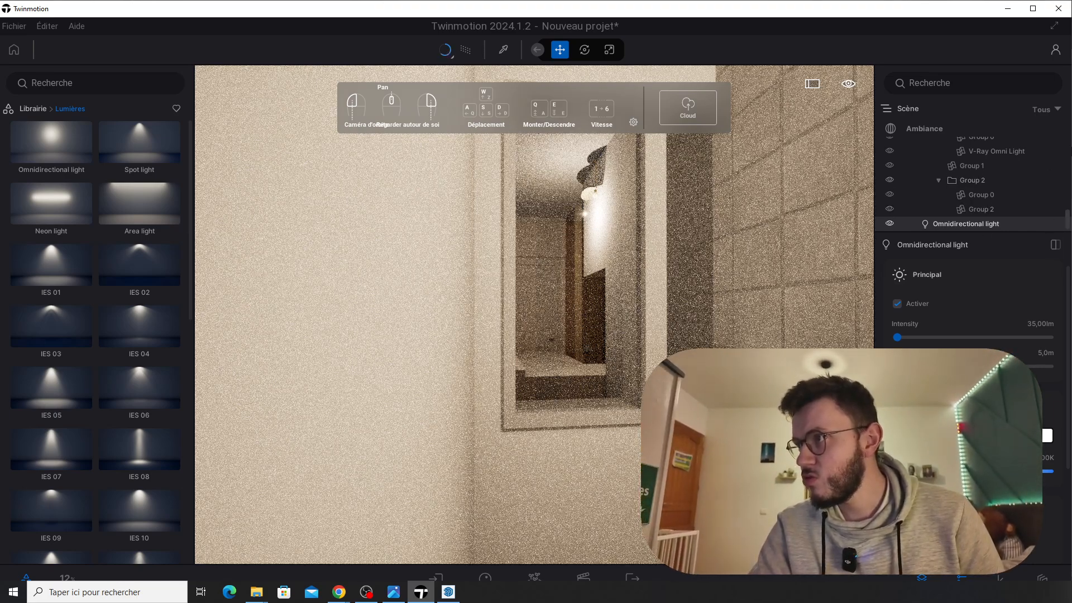
{"action": "scroll", "coordinate": [1069, 148], "scroll_direction": "up", "scroll_amount": 10}
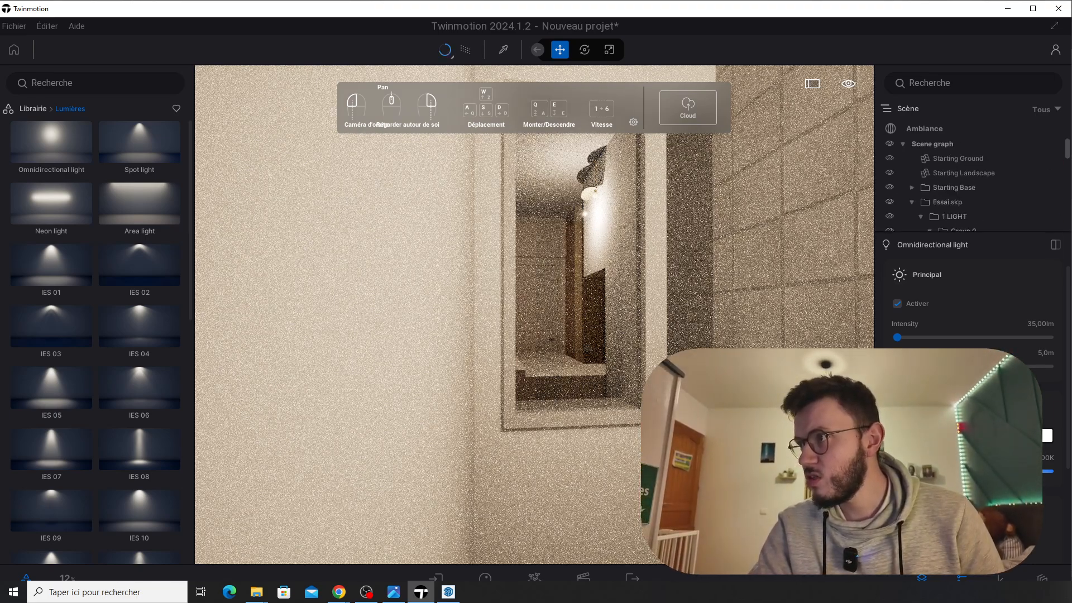
{"action": "left_click", "coordinate": [890, 201]}
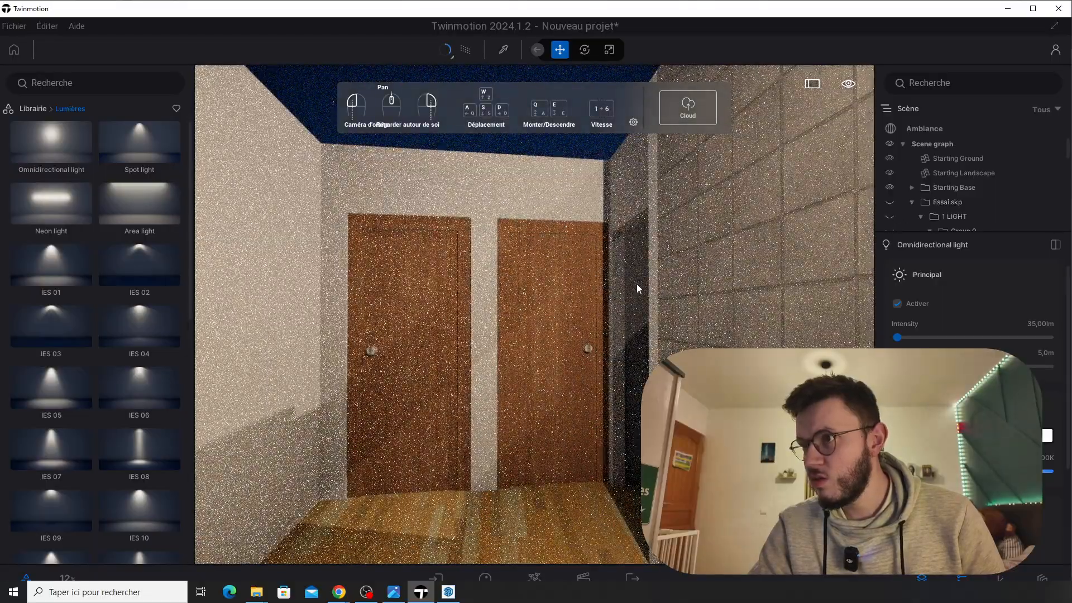
Turn off the path tracer and examine the reimported bedroom's headboard niche and bedside cylinder
{"action": "right_click_drag", "start_coordinate": [637, 283], "coordinate": [541, 232]}
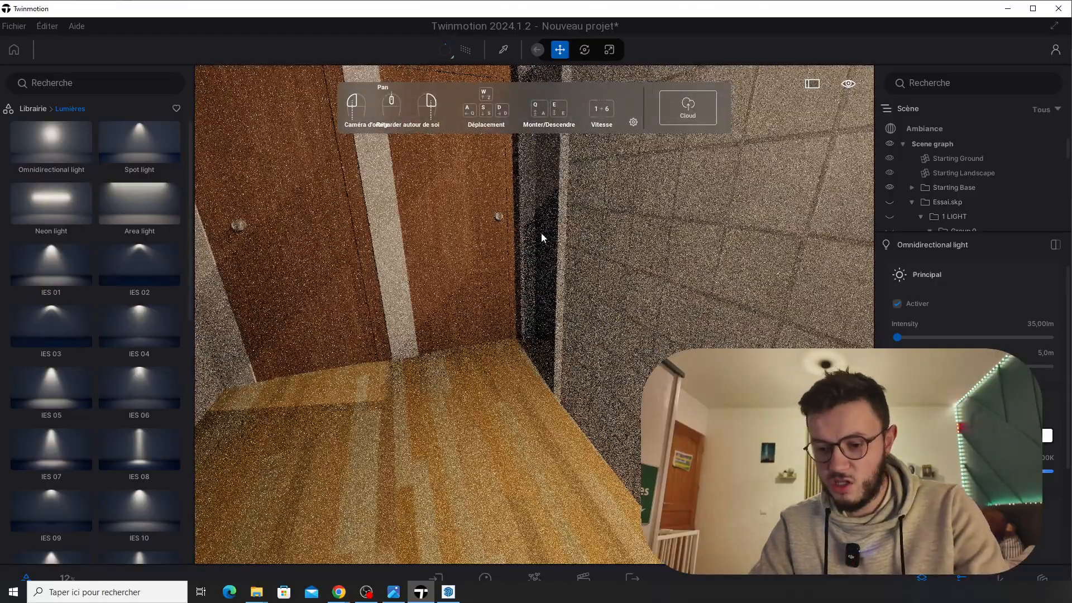
{"action": "left_click", "coordinate": [469, 49]}
{"action": "scroll", "coordinate": [501, 251], "scroll_direction": "down", "scroll_amount": 10}
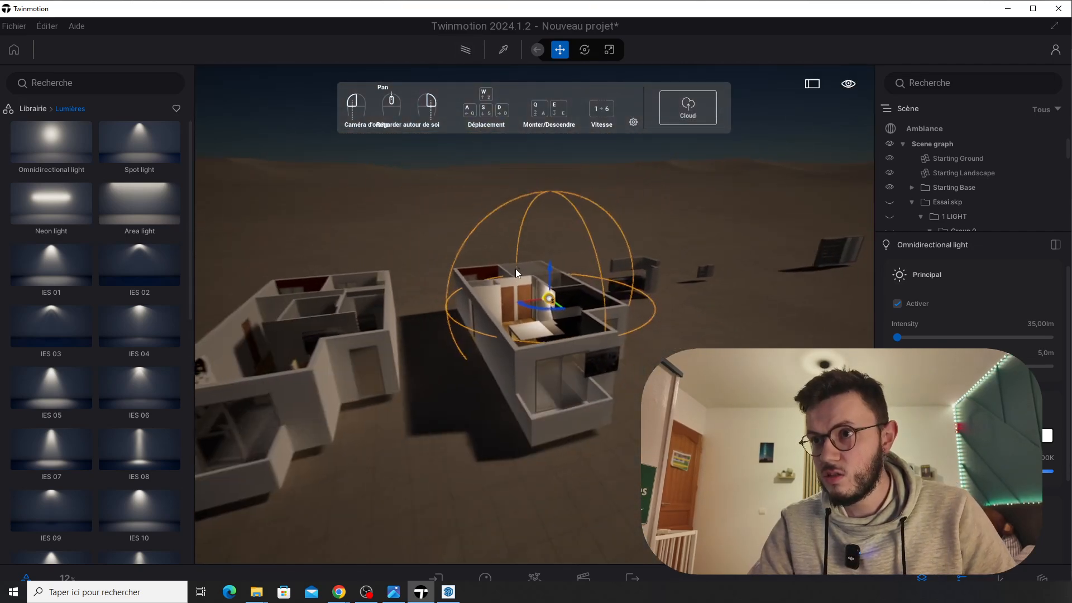
{"action": "scroll", "coordinate": [514, 269], "scroll_direction": "up", "scroll_amount": 10}
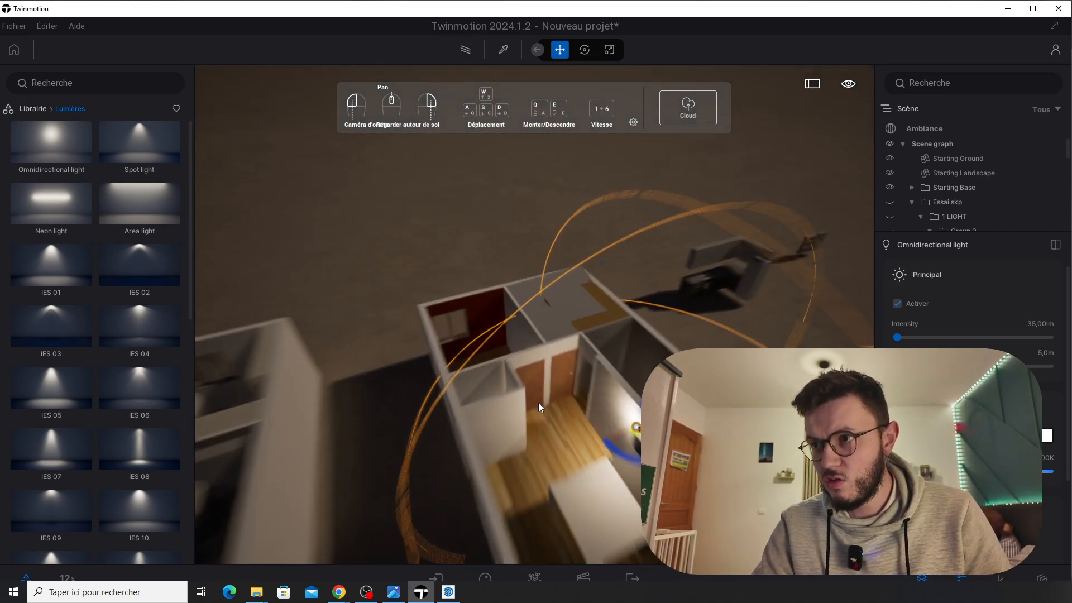
{"action": "scroll", "coordinate": [543, 334], "scroll_direction": "up", "scroll_amount": 8}
{"action": "right_click_drag", "start_coordinate": [549, 341], "coordinate": [642, 291]}
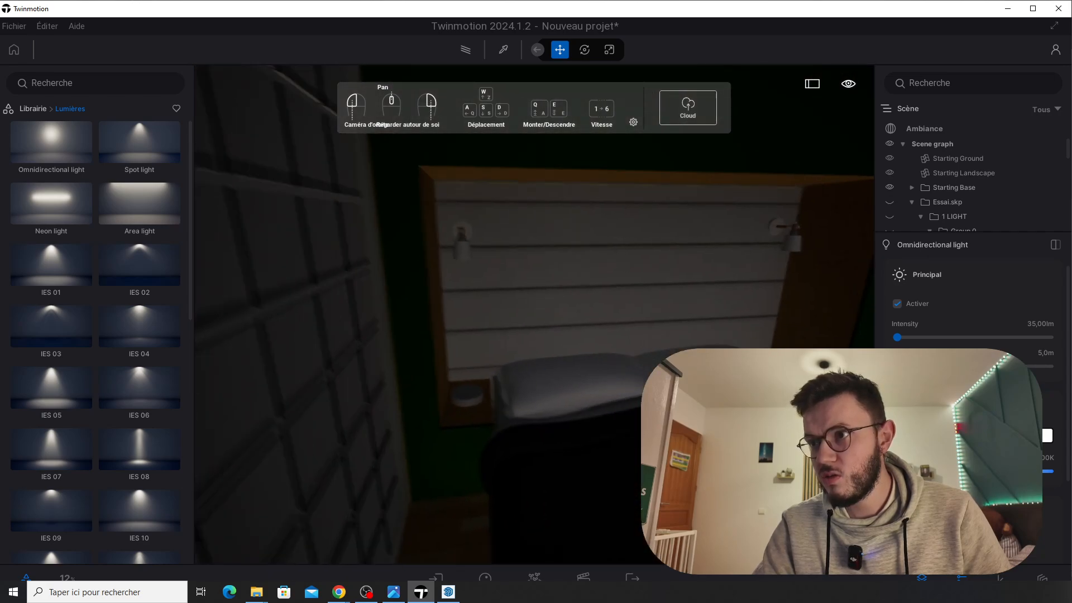
{"action": "middle_click_drag", "start_coordinate": [561, 379], "coordinate": [505, 380]}
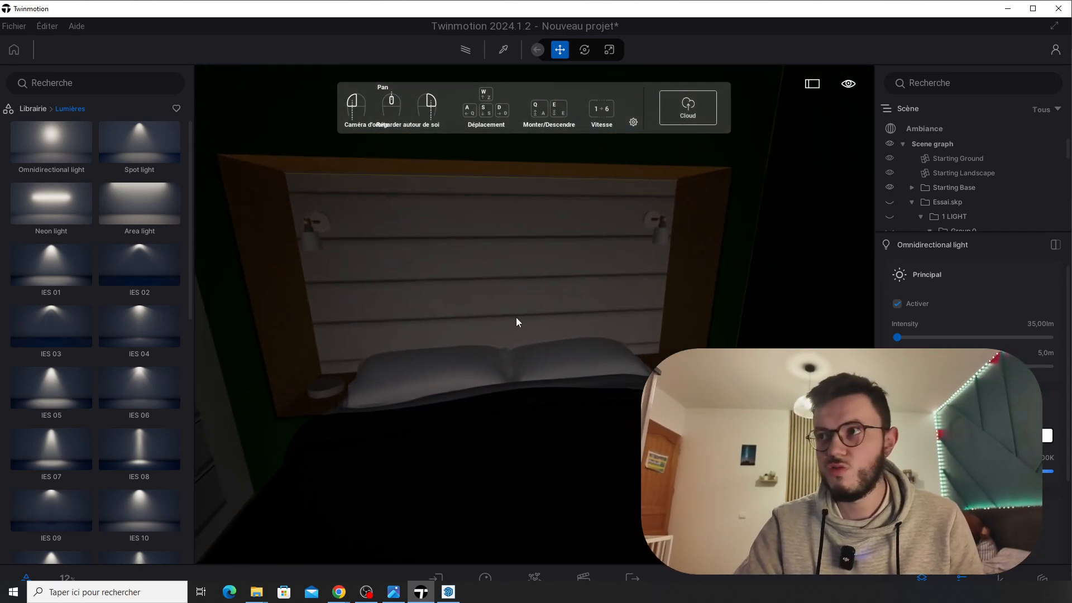
{"action": "mouse_move", "coordinate": [519, 357]}
{"action": "right_mouse_down"}
{"action": "mouse_move", "coordinate": [492, 321]}
{"action": "mouse_move", "coordinate": [483, 343]}
{"action": "mouse_move", "coordinate": [461, 324]}
{"action": "mouse_move", "coordinate": [536, 350]}
{"action": "mouse_move", "coordinate": [498, 364]}
{"action": "mouse_move", "coordinate": [484, 353]}
{"action": "mouse_move", "coordinate": [439, 358]}
{"action": "mouse_move", "coordinate": [469, 357]}
{"action": "mouse_move", "coordinate": [480, 518]}
{"action": "right_mouse_up"}
Switch to SketchUp and inspect the headboard niche with the Select tool active
{"action": "left_click", "coordinate": [448, 592]}
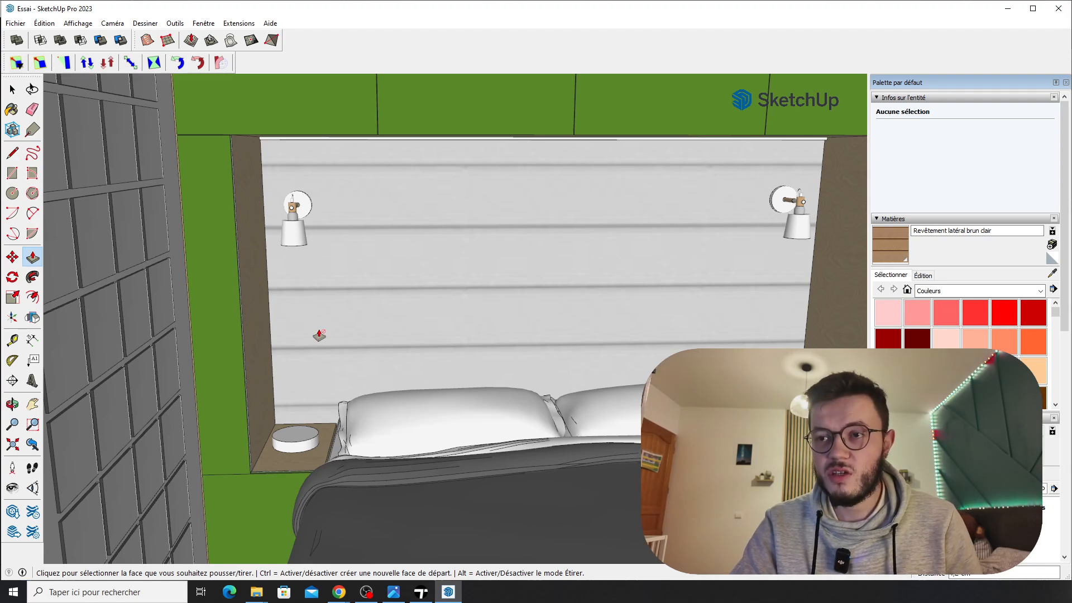
{"action": "left_click", "coordinate": [12, 88]}
{"action": "middle_click_drag", "start_coordinate": [357, 503], "coordinate": [389, 550]}
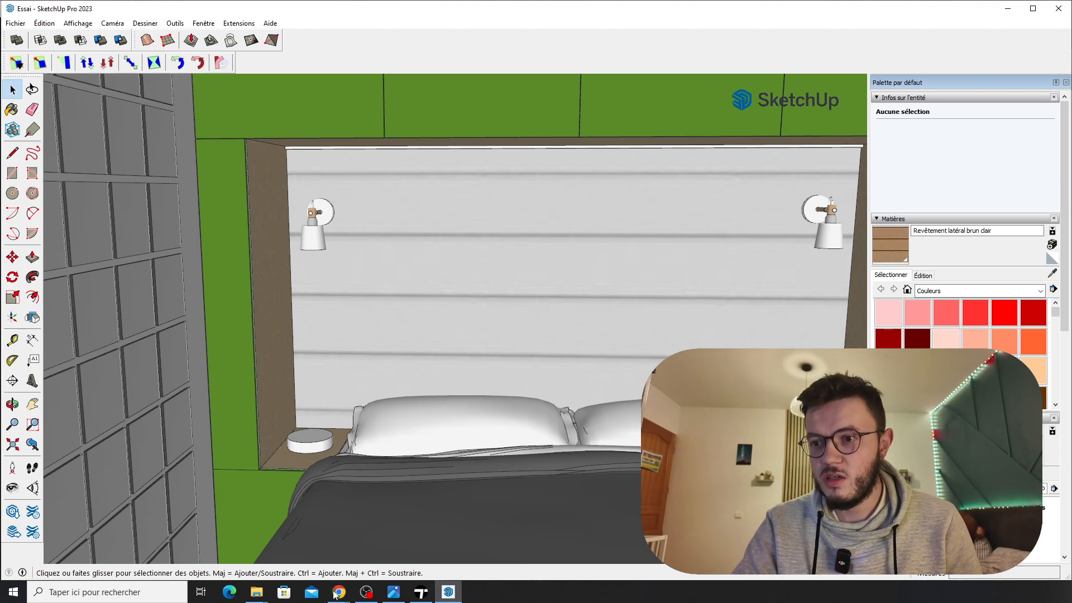
Switch to Chrome and open the Twinmotion Datasmith Exporter plugin page for SketchUp Pro
{"action": "mouse_move", "coordinate": [338, 595]}
{"action": "left_click", "coordinate": [426, 551]}
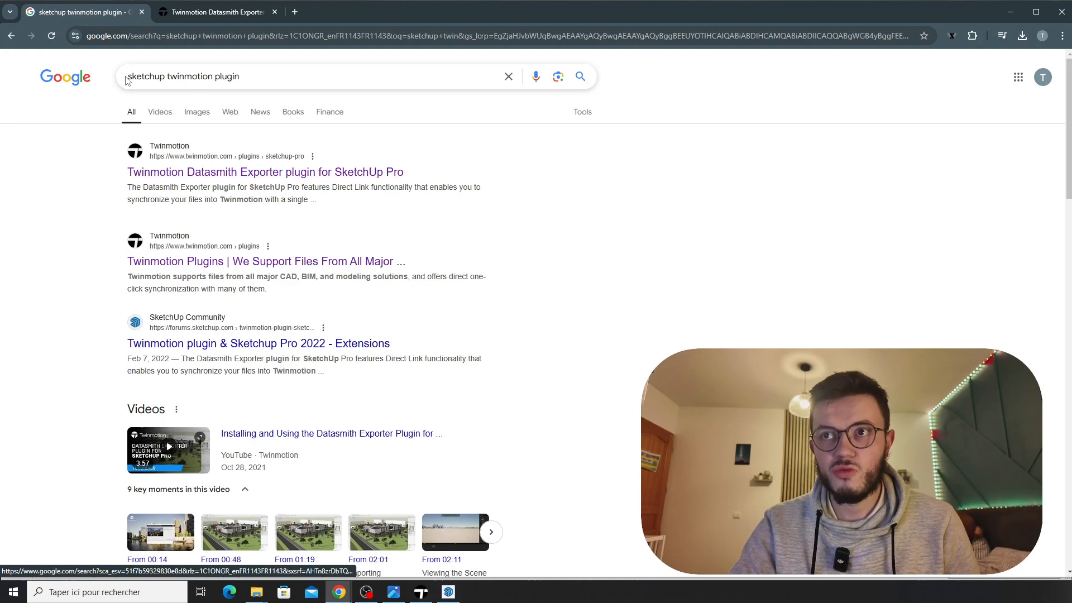
{"action": "left_click", "coordinate": [213, 16]}
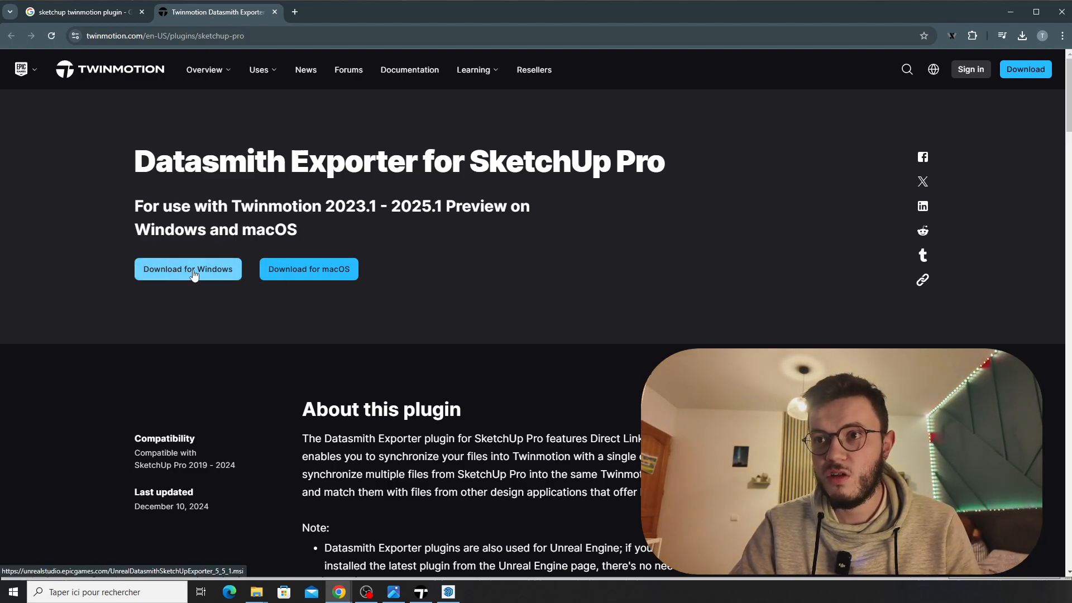
Run the downloaded UnrealDatasmithSketchUpExporter_5_5_1 installer, accept the license terms and complete the plugin installation
{"action": "left_click", "coordinate": [1022, 36]}
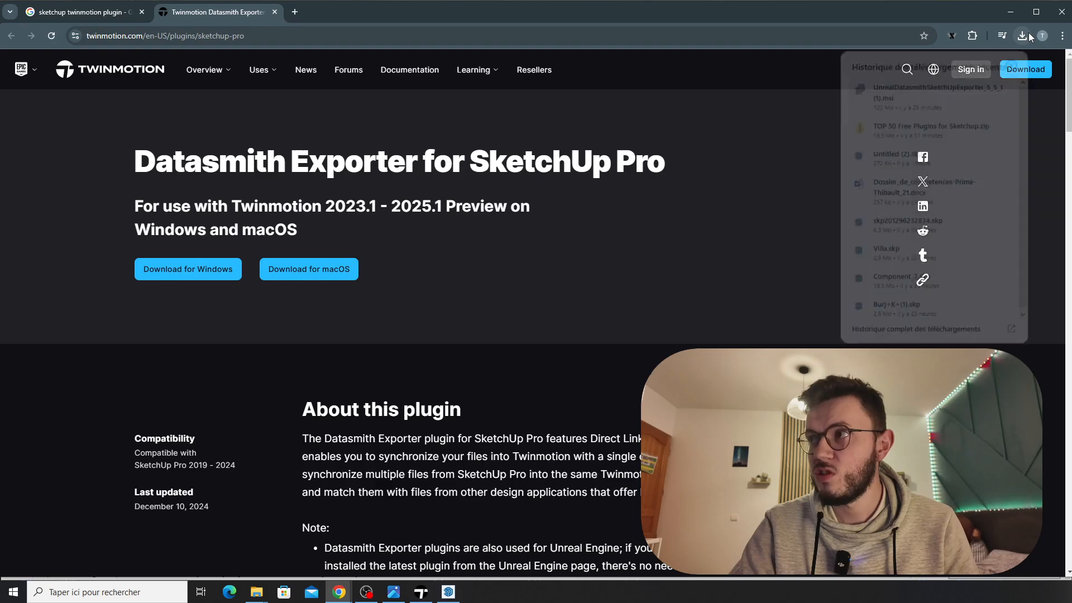
{"action": "left_click", "coordinate": [876, 92]}
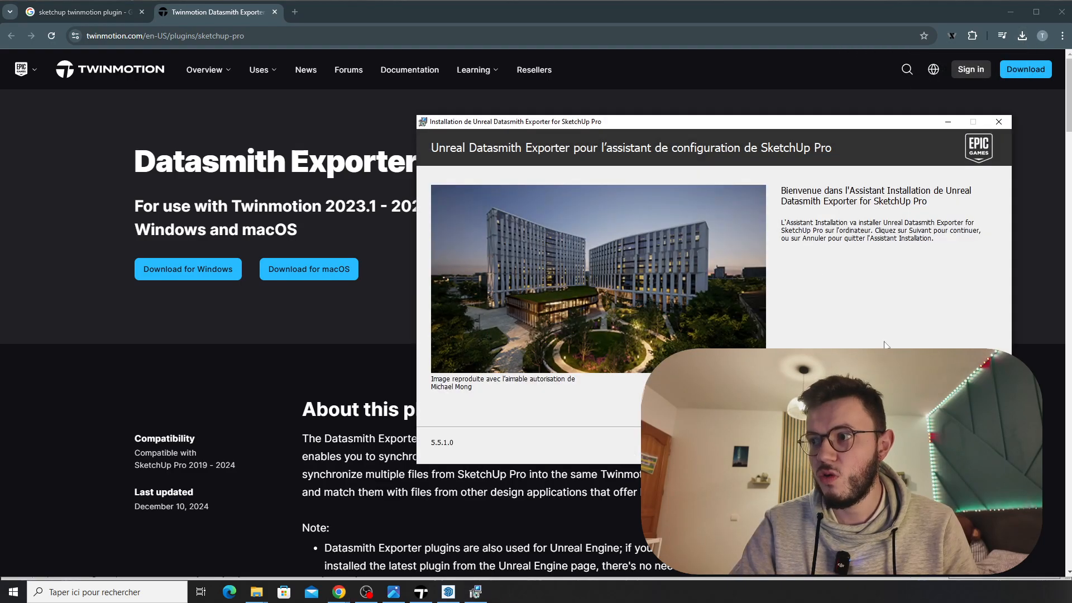
{"action": "left_click_drag", "start_coordinate": [748, 119], "coordinate": [576, 110]}
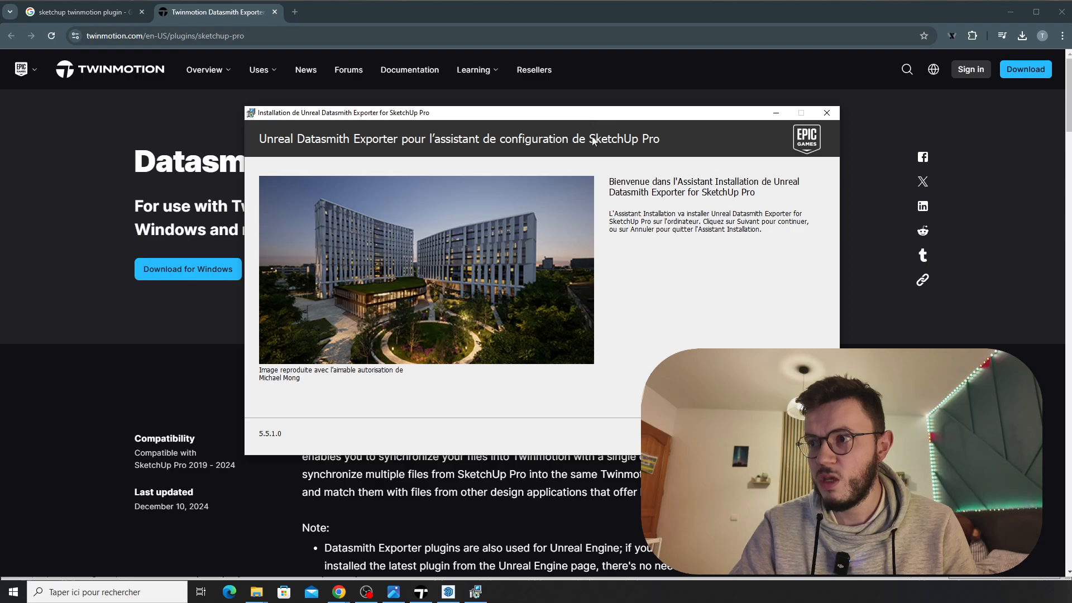
{"action": "left_click", "coordinate": [754, 436]}
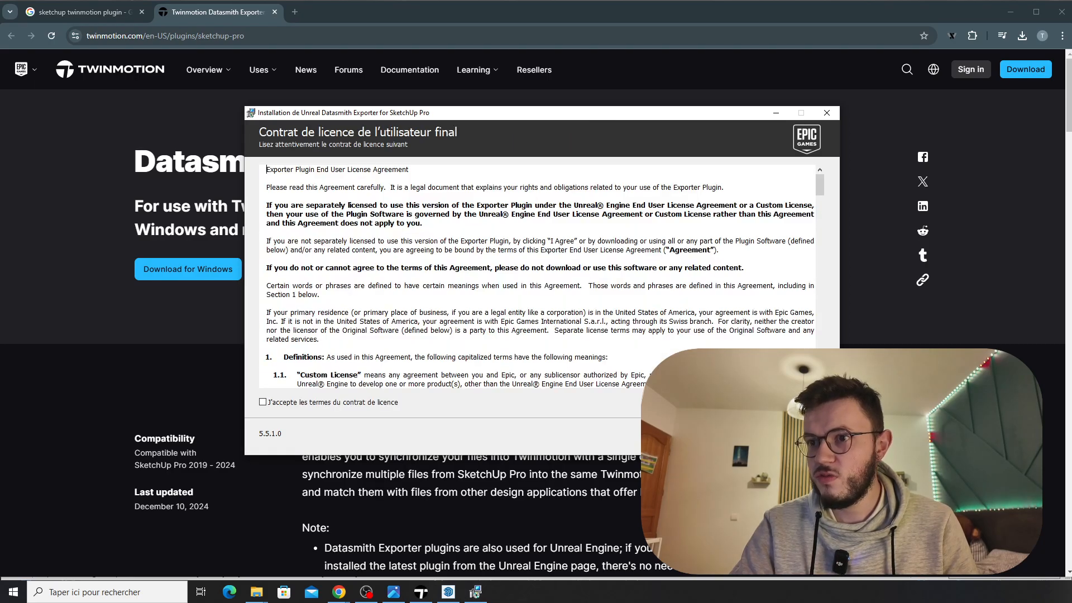
{"action": "left_click", "coordinate": [754, 435]}
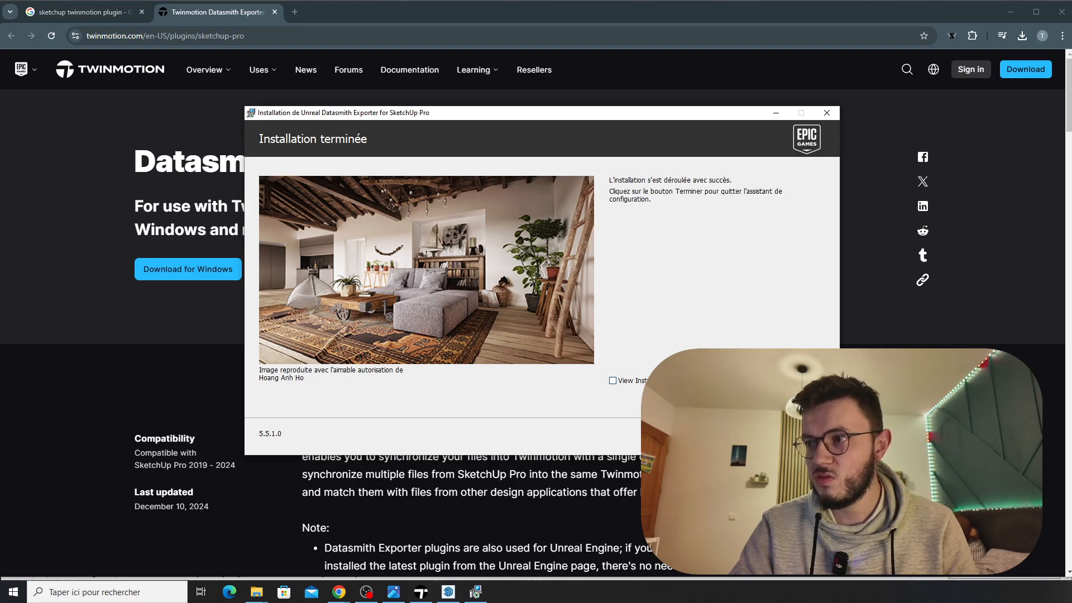
{"action": "left_click", "coordinate": [795, 434]}
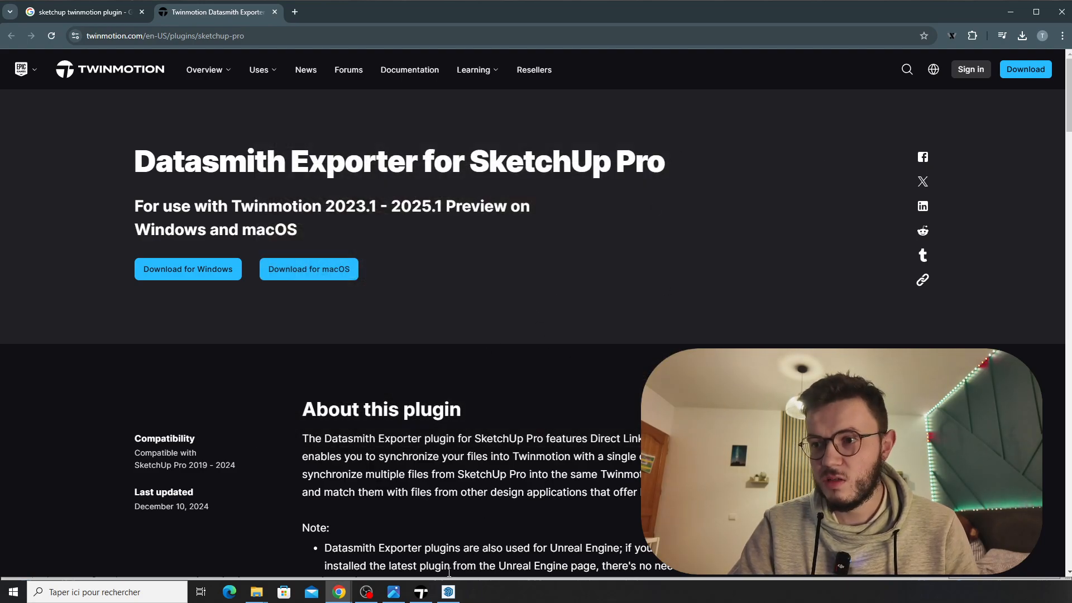
Switch to SketchUp and look for the Datasmith plugin among the available toolbars and in the extension manager
{"action": "left_click", "coordinate": [448, 592]}
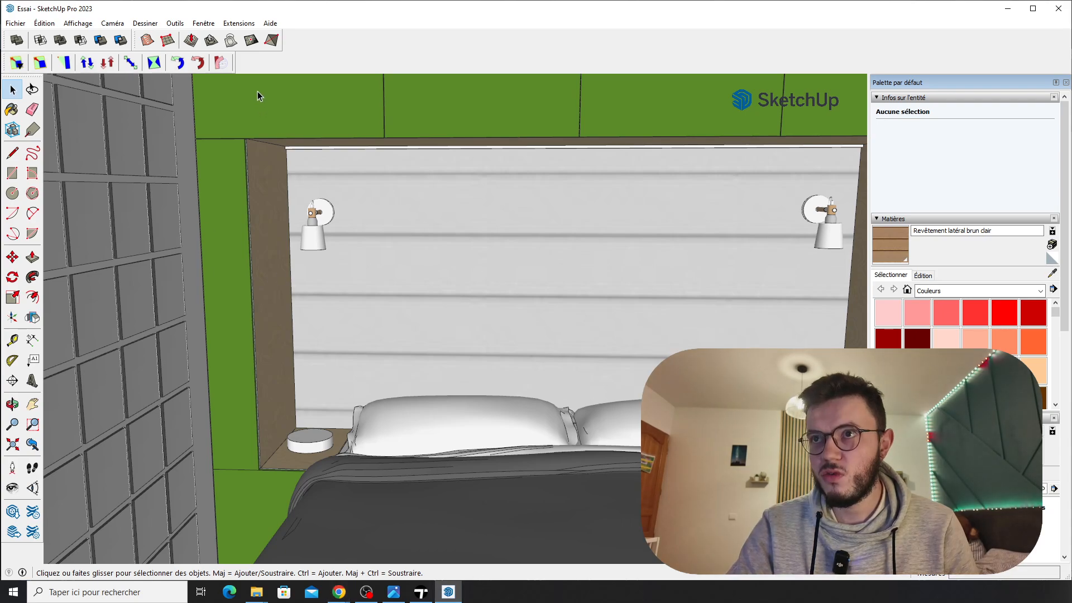
{"action": "right_click", "coordinate": [299, 46]}
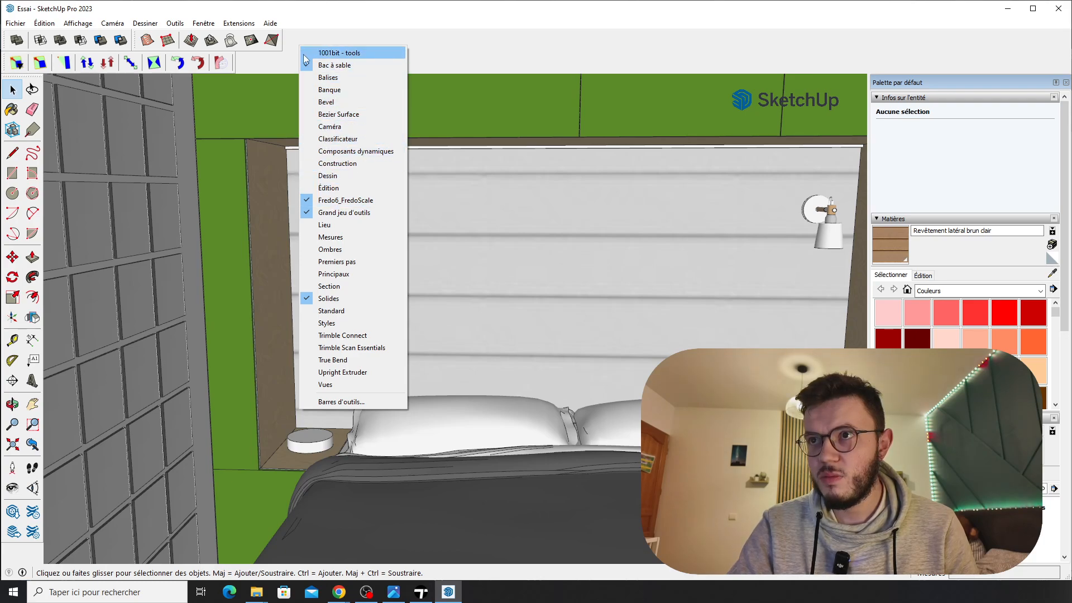
{"action": "left_click", "coordinate": [226, 24]}
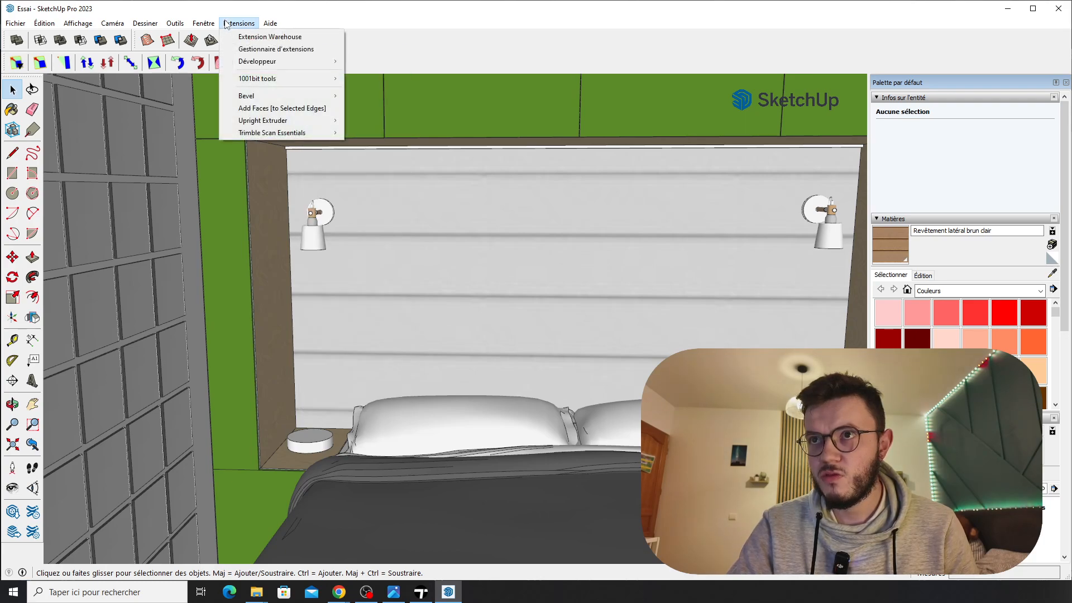
{"action": "left_click", "coordinate": [254, 49]}
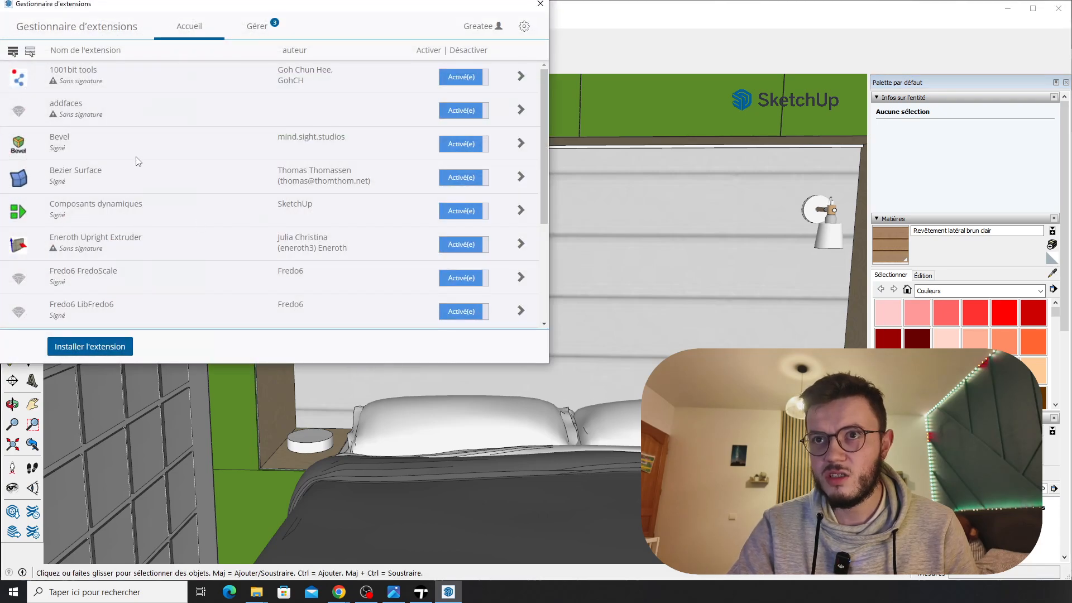
{"action": "scroll", "coordinate": [137, 161], "scroll_direction": "down", "scroll_amount": 5}
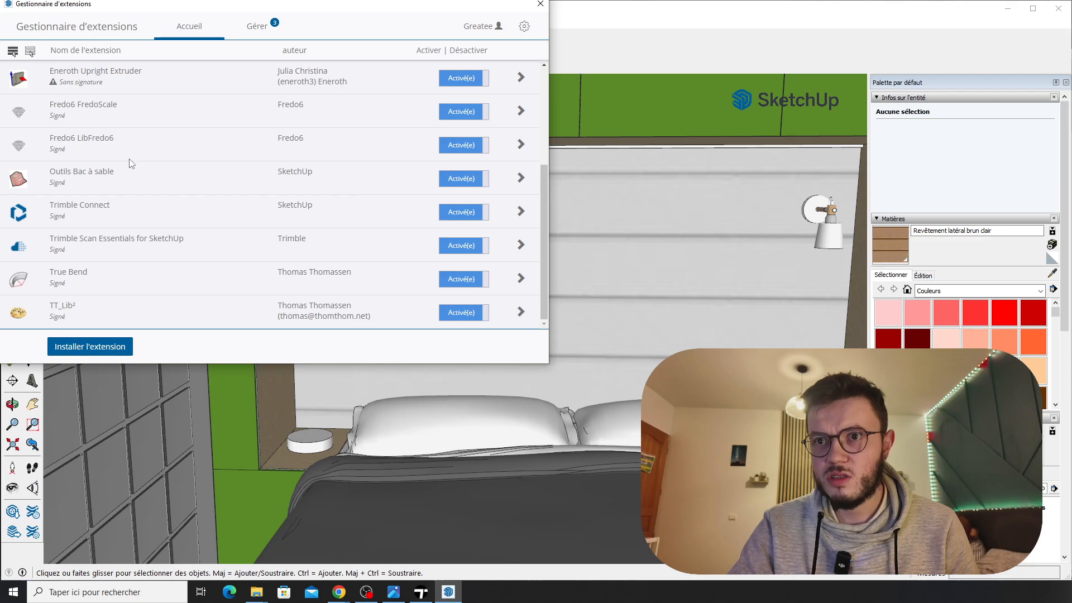
{"action": "scroll", "coordinate": [132, 163], "scroll_direction": "up", "scroll_amount": 5}
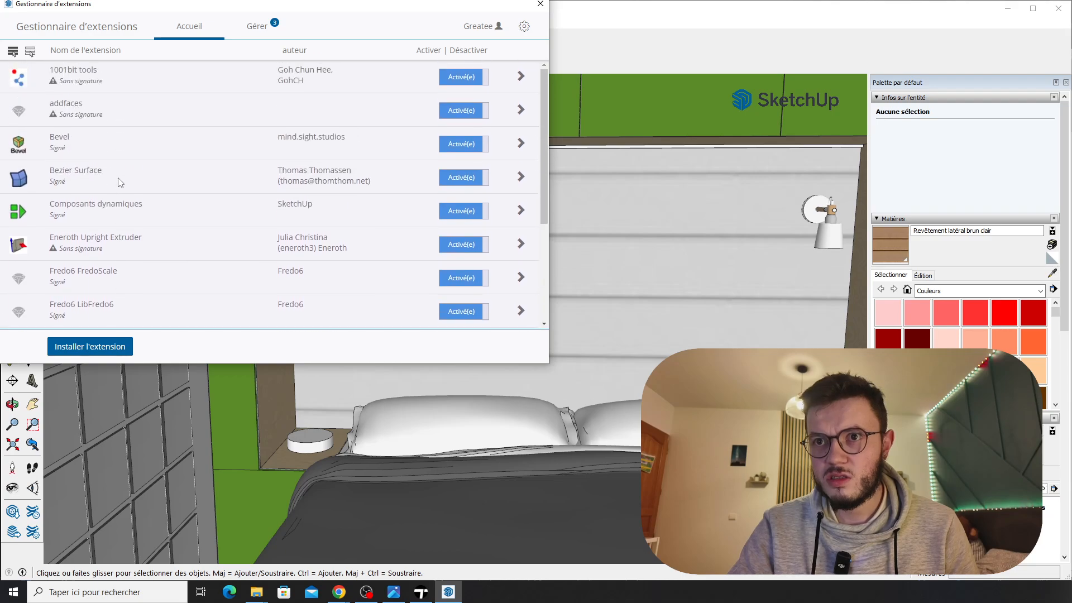
{"action": "left_click", "coordinate": [540, 4]}
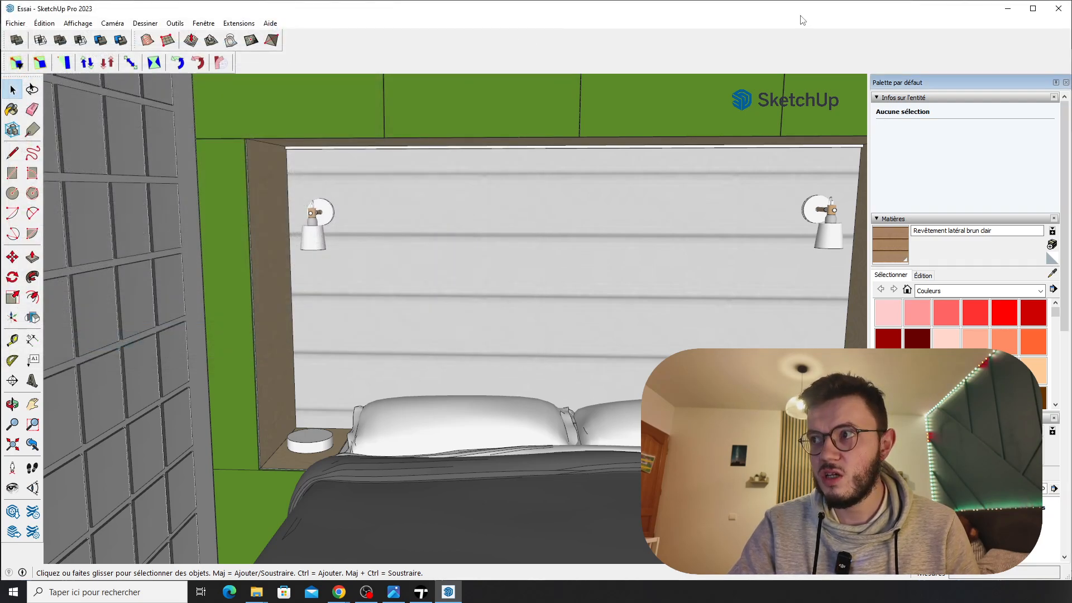
Restart SketchUp by reopening the recent Essai model and display the Datasmith toolbar
{"action": "left_click", "coordinate": [1059, 10]}
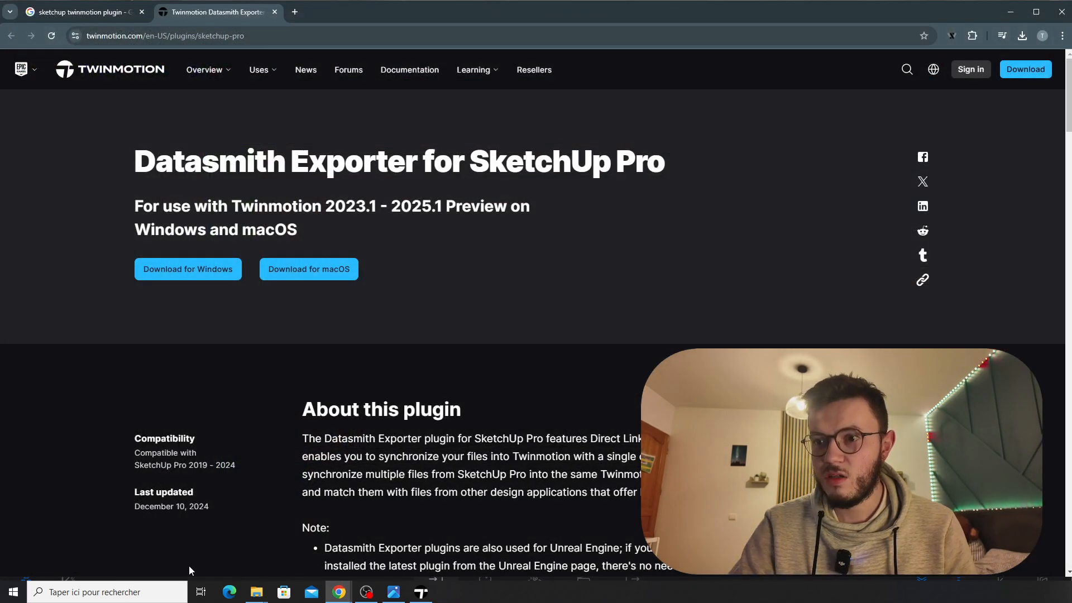
{"action": "left_click", "coordinate": [115, 588]}
{"action": "type", "text": "sketc"}
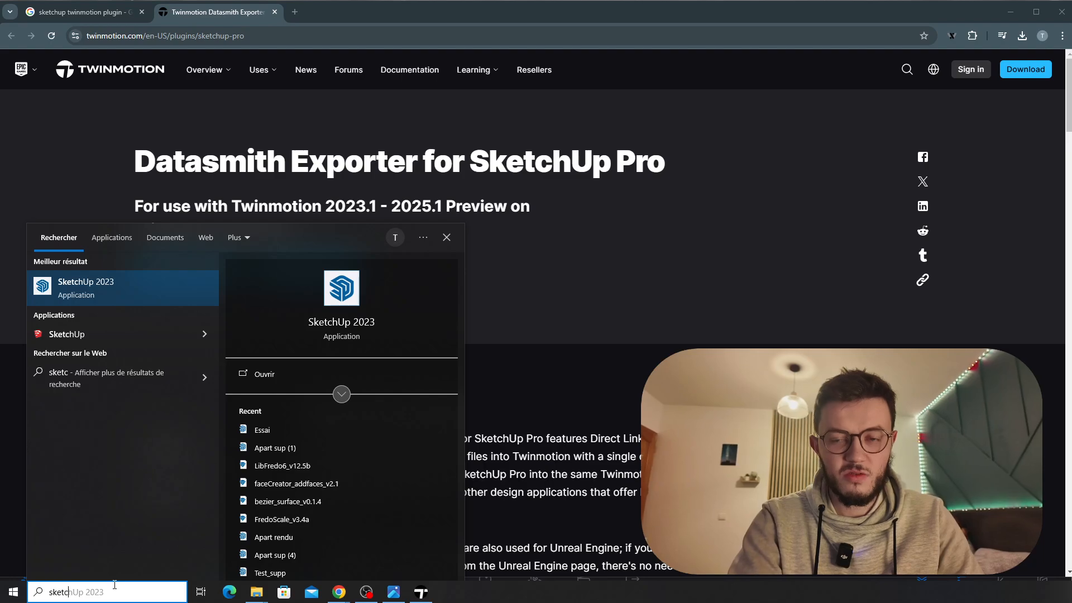
{"action": "left_click", "coordinate": [274, 429]}
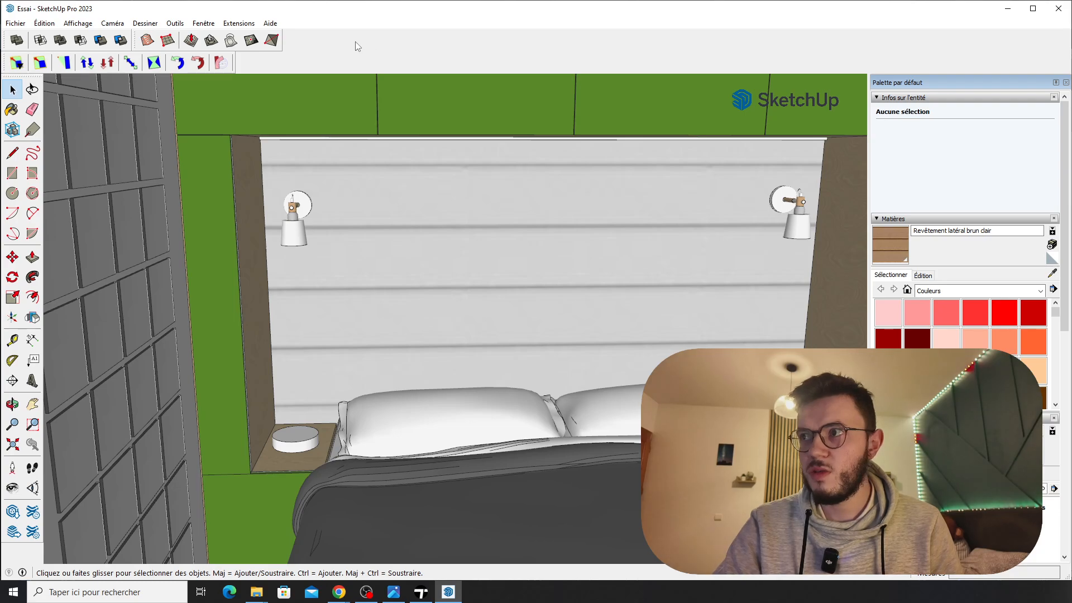
{"action": "right_click", "coordinate": [357, 46]}
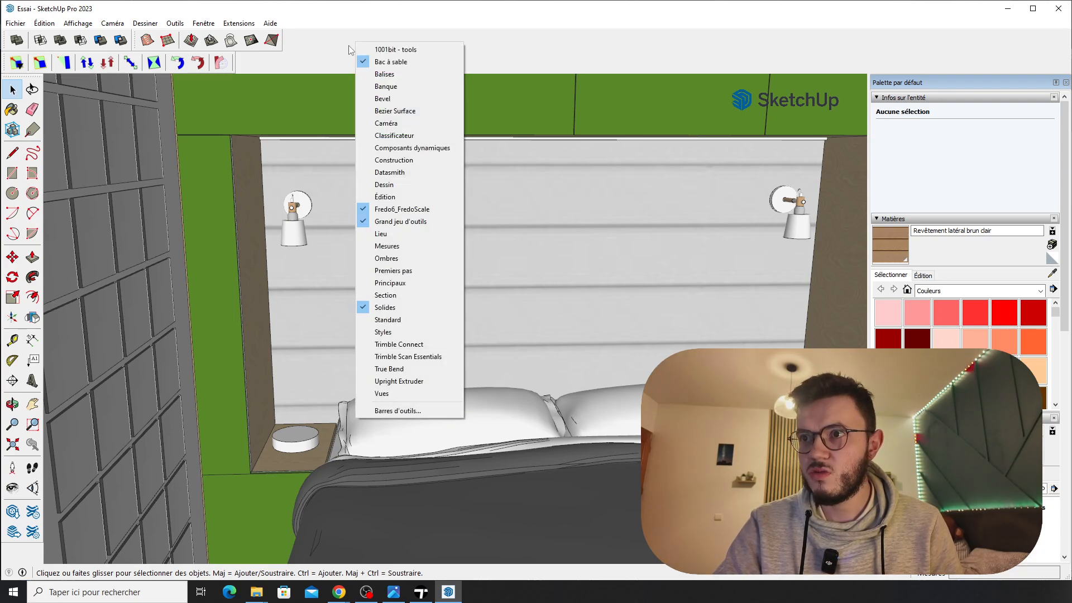
{"action": "left_click", "coordinate": [386, 172]}
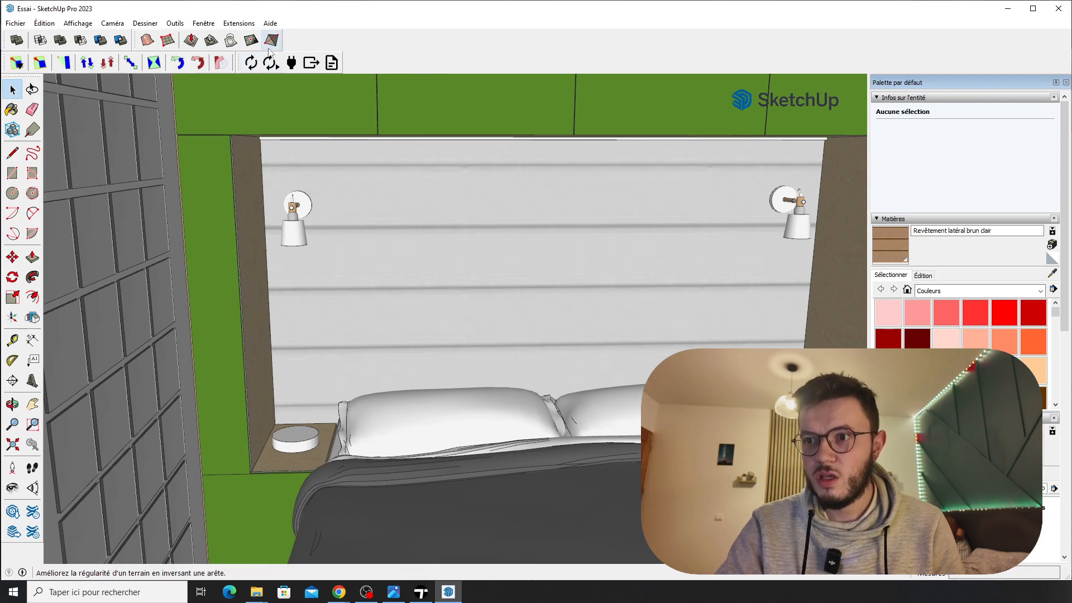
Switch to Twinmotion and brighten the daylit scene through the Ambiance environment settings
{"action": "left_click", "coordinate": [421, 592]}
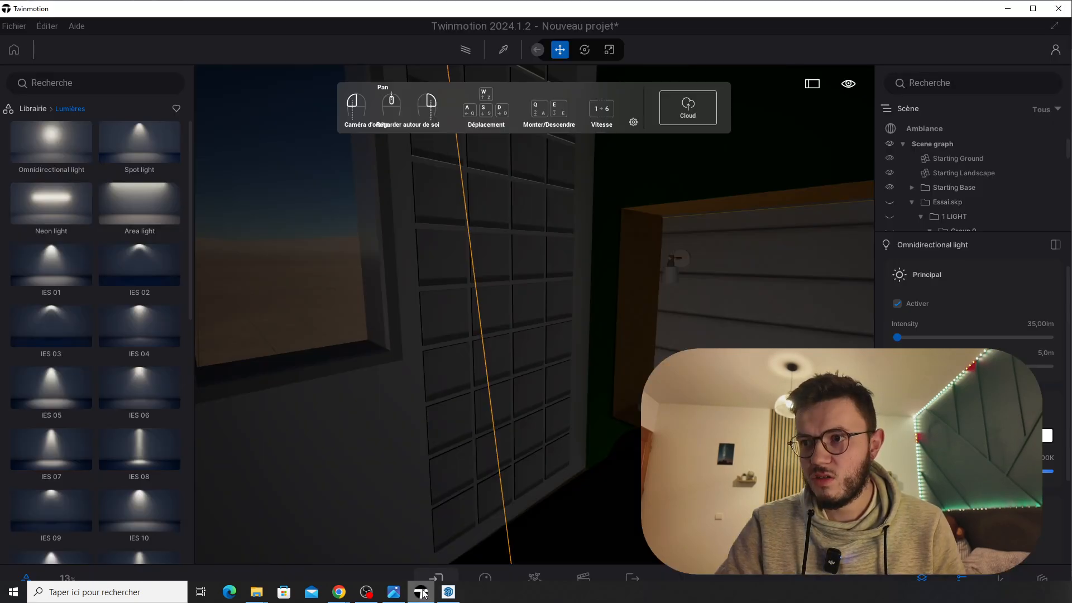
{"action": "right_click_drag", "start_coordinate": [498, 252], "coordinate": [397, 252]}
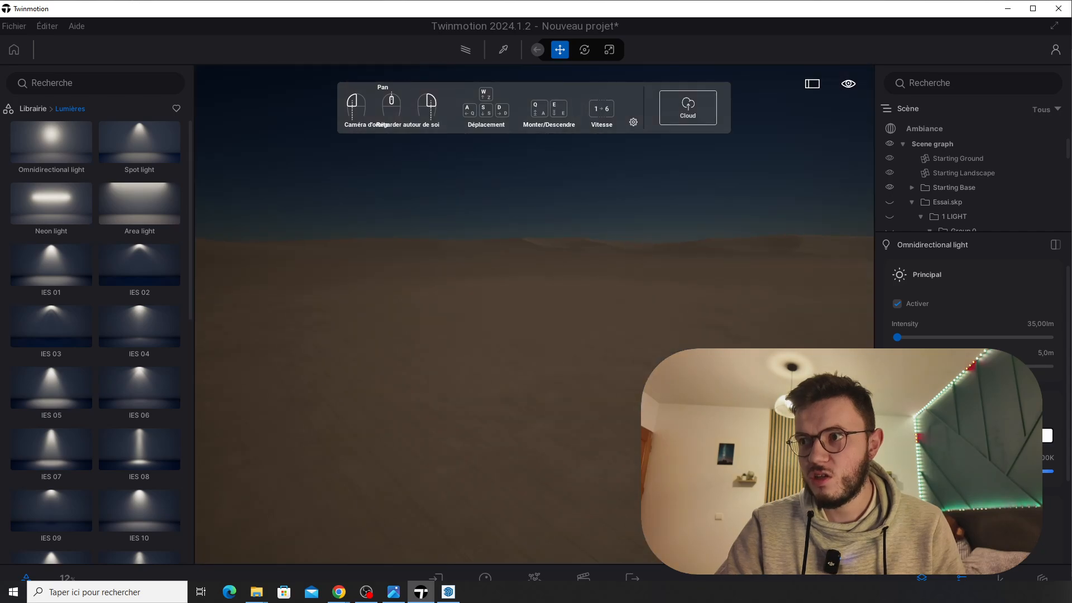
{"action": "right_click_drag", "start_coordinate": [490, 256], "coordinate": [558, 254]}
{"action": "left_click", "coordinate": [933, 129]}
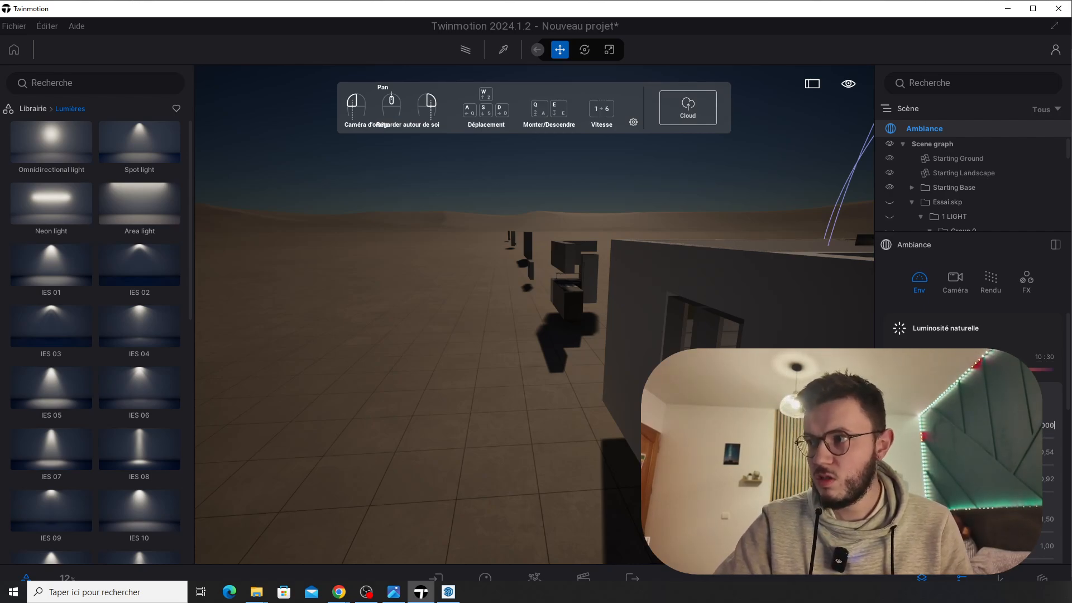
{"action": "key", "text": "Return"}
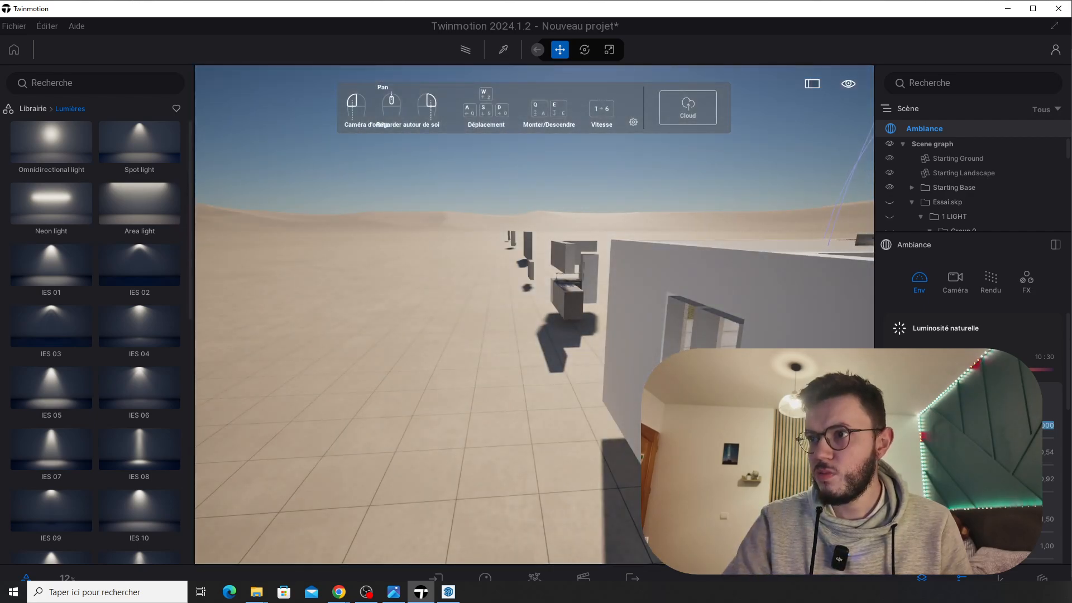
Delete both imported Essai.skp models from the scene graph
{"action": "right_click_drag", "start_coordinate": [559, 257], "coordinate": [799, 252]}
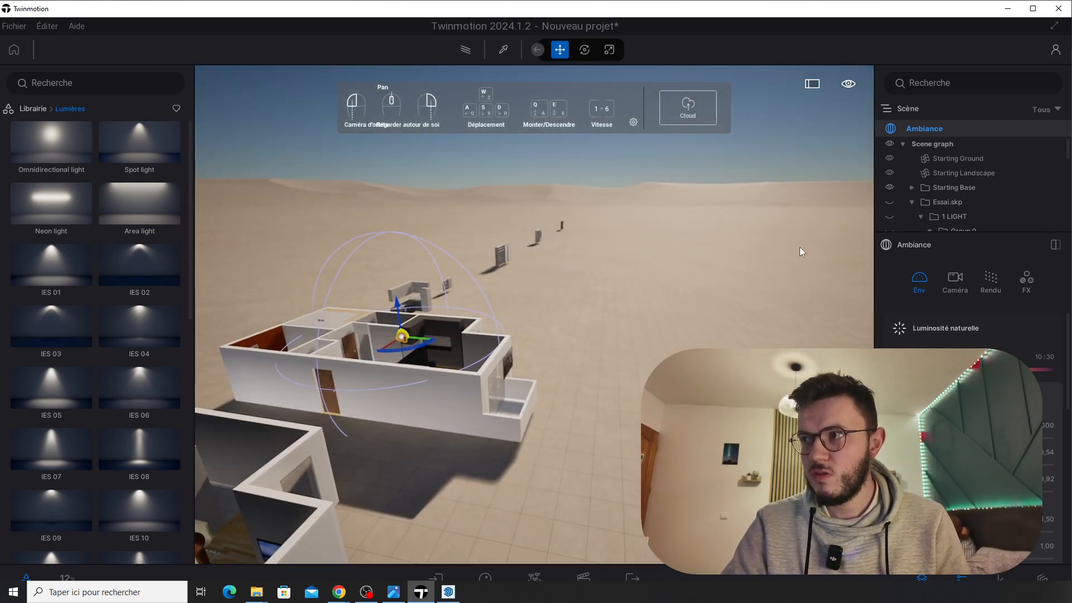
{"action": "left_click", "coordinate": [947, 202]}
{"action": "key", "text": "Delete"}
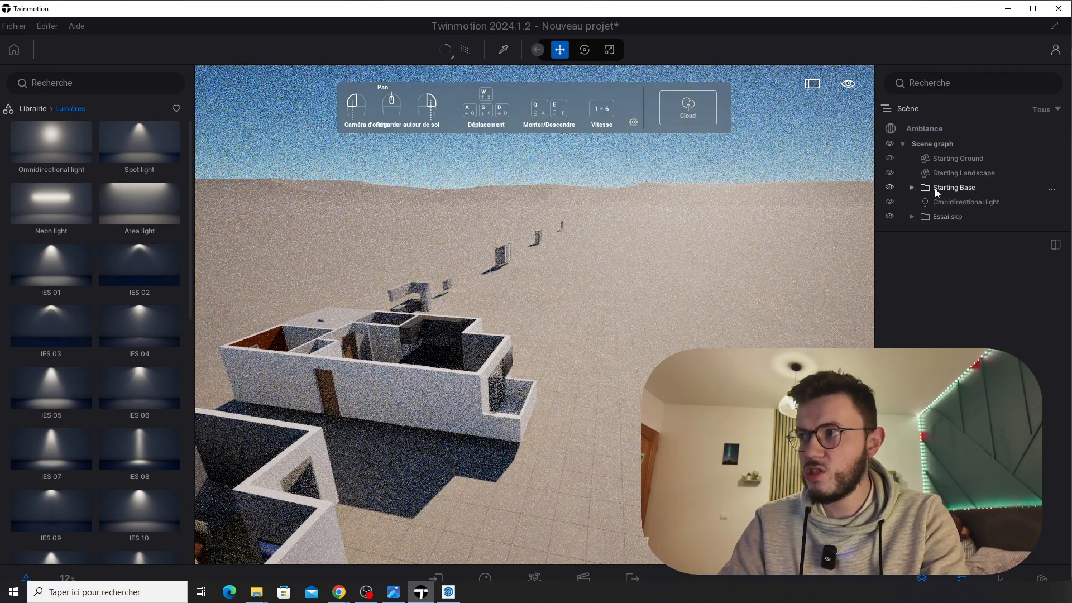
{"action": "left_click", "coordinate": [943, 217]}
{"action": "key", "text": "Delete"}
{"action": "right_click_drag", "start_coordinate": [647, 196], "coordinate": [645, 223]}
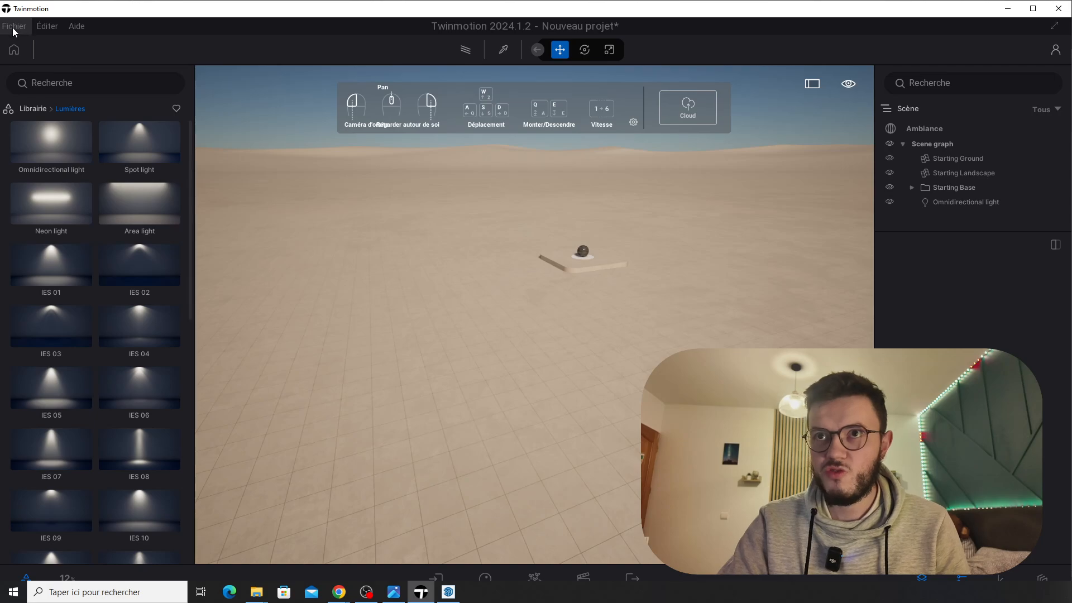
Import the SketchUp - Essai source into the scene through Direct Link
{"action": "left_click", "coordinate": [12, 26]}
{"action": "left_click", "coordinate": [28, 176]}
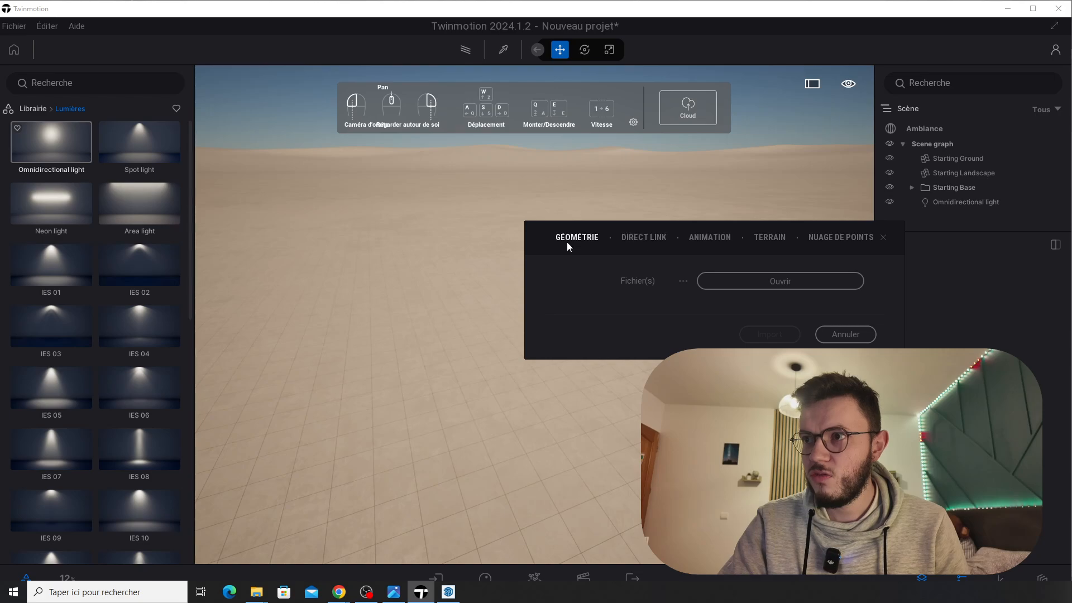
{"action": "left_click", "coordinate": [638, 240]}
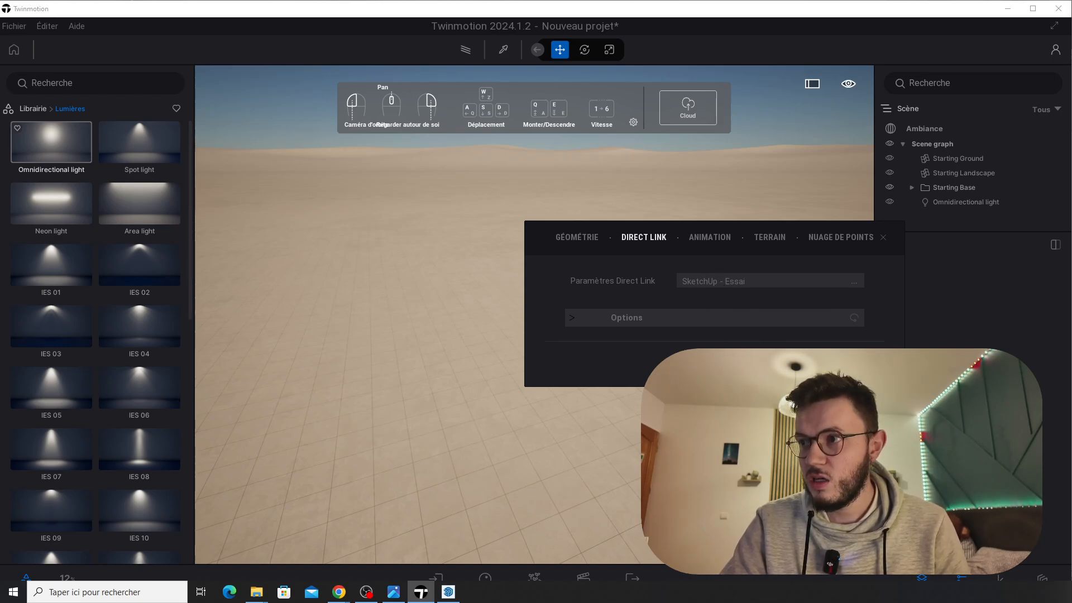
{"action": "left_click", "coordinate": [832, 364]}
{"action": "right_click_drag", "start_coordinate": [625, 352], "coordinate": [664, 264]}
{"action": "scroll", "coordinate": [654, 310], "scroll_direction": "down", "scroll_amount": 5}
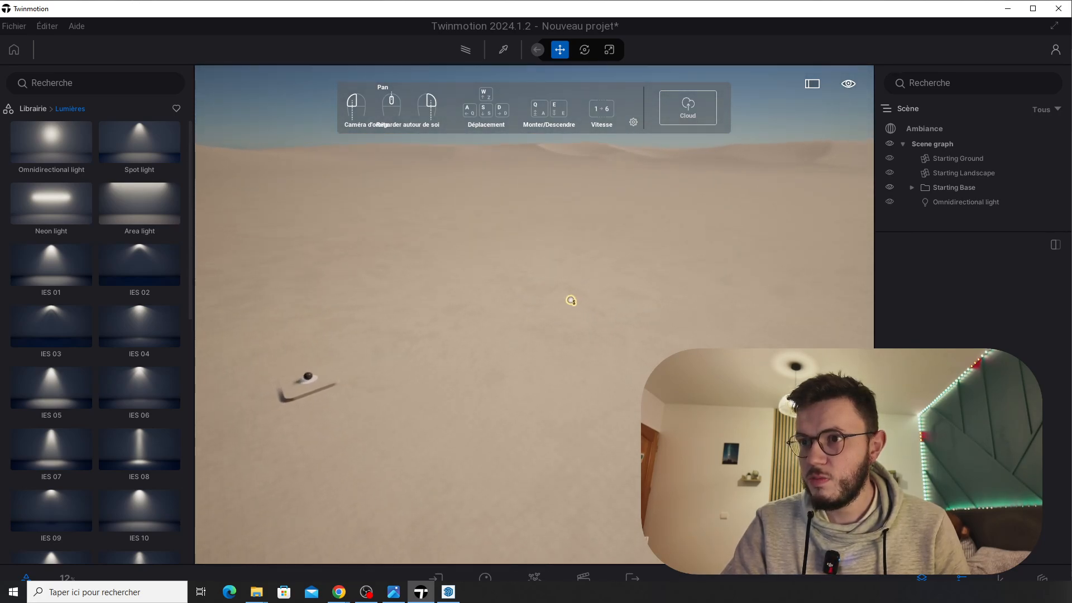
{"action": "right_click_drag", "start_coordinate": [656, 307], "coordinate": [548, 304]}
Synchronize the model from SketchUp with Direct Link, then resolve Twinmotion's material conflicts by using the scene material for all
{"action": "left_click", "coordinate": [446, 590]}
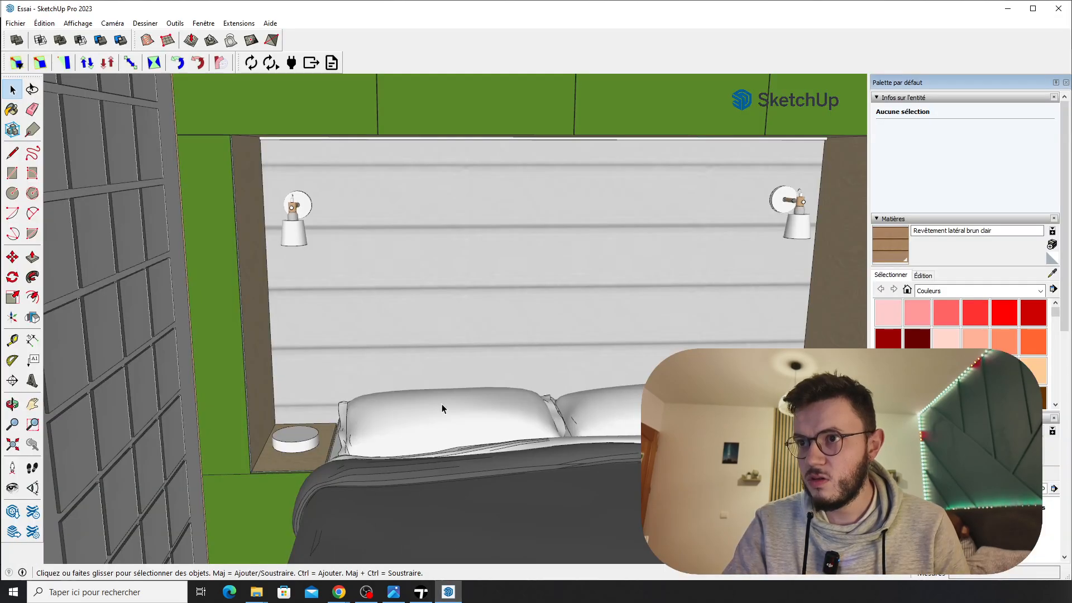
{"action": "scroll", "coordinate": [431, 370], "scroll_direction": "down", "scroll_amount": 1}
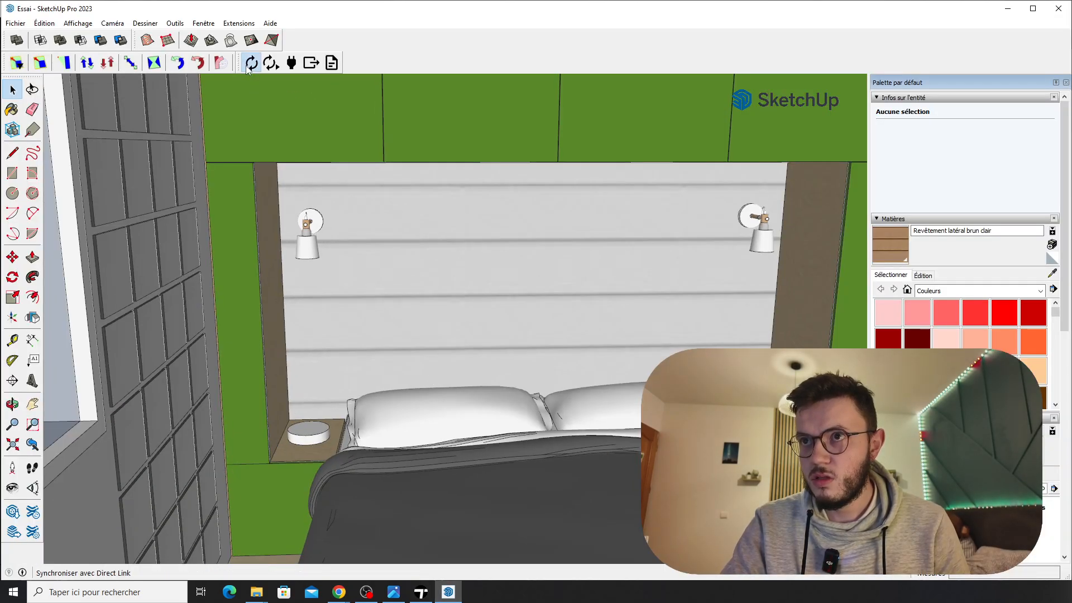
{"action": "left_click", "coordinate": [422, 592]}
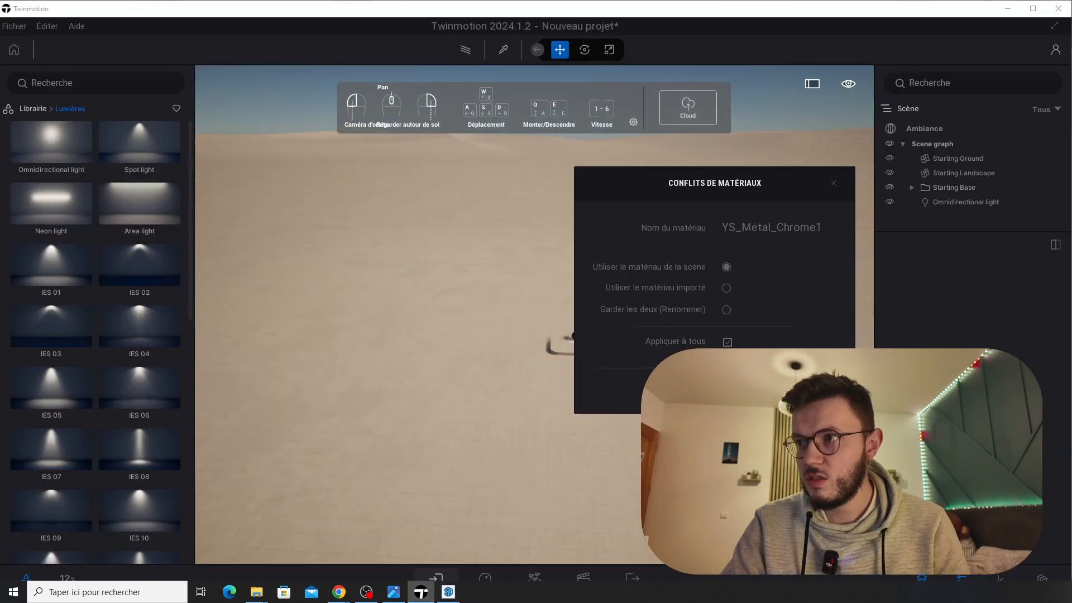
{"action": "left_click", "coordinate": [714, 390]}
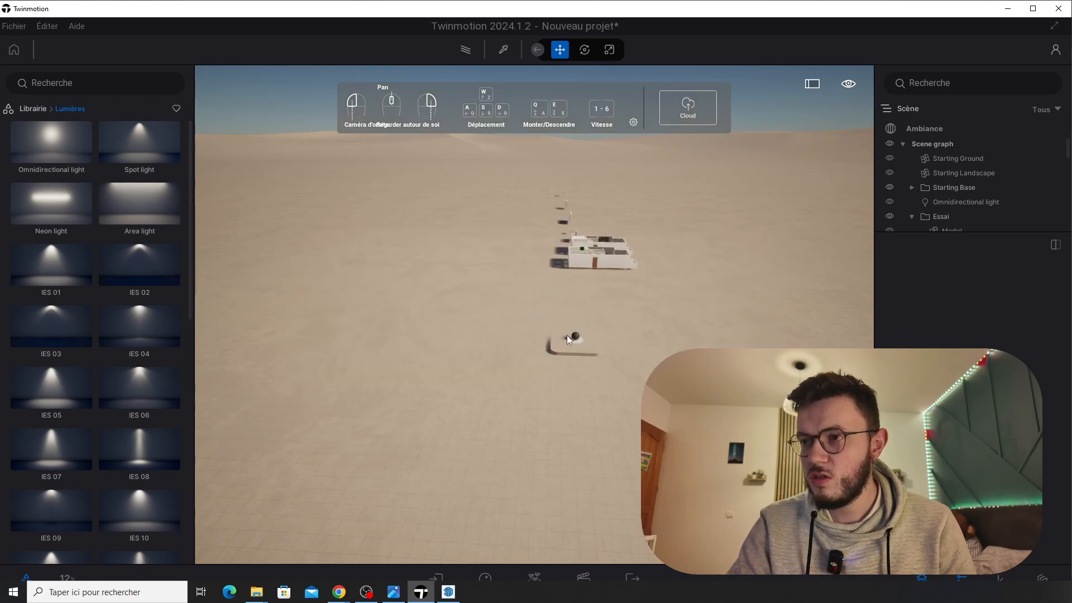
Examine the synchronized apartment model in Twinmotion, moving inside to the bedroom's headboard niche
{"action": "scroll", "coordinate": [612, 309], "scroll_direction": "up", "scroll_amount": 6}
{"action": "right_click_drag", "start_coordinate": [613, 309], "coordinate": [613, 309]}
{"action": "scroll", "coordinate": [613, 310], "scroll_direction": "up", "scroll_amount": 8}
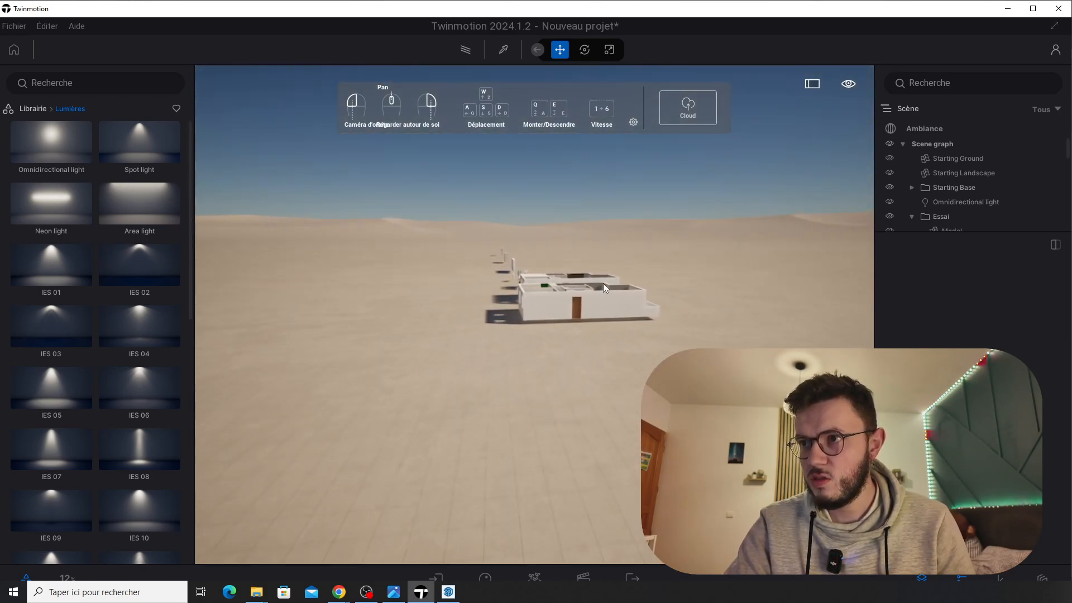
{"action": "middle_click_drag", "start_coordinate": [551, 249], "coordinate": [484, 481]}
{"action": "scroll", "coordinate": [484, 481], "scroll_direction": "up", "scroll_amount": 4}
{"action": "scroll", "coordinate": [481, 466], "scroll_direction": "up", "scroll_amount": 6}
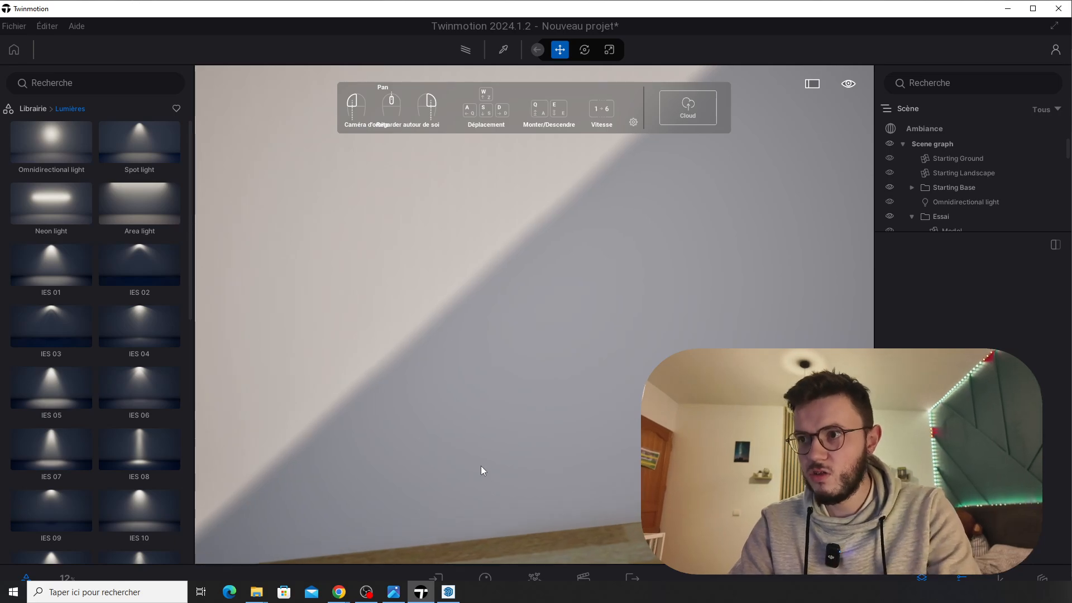
{"action": "scroll", "coordinate": [508, 381], "scroll_direction": "up", "scroll_amount": 6}
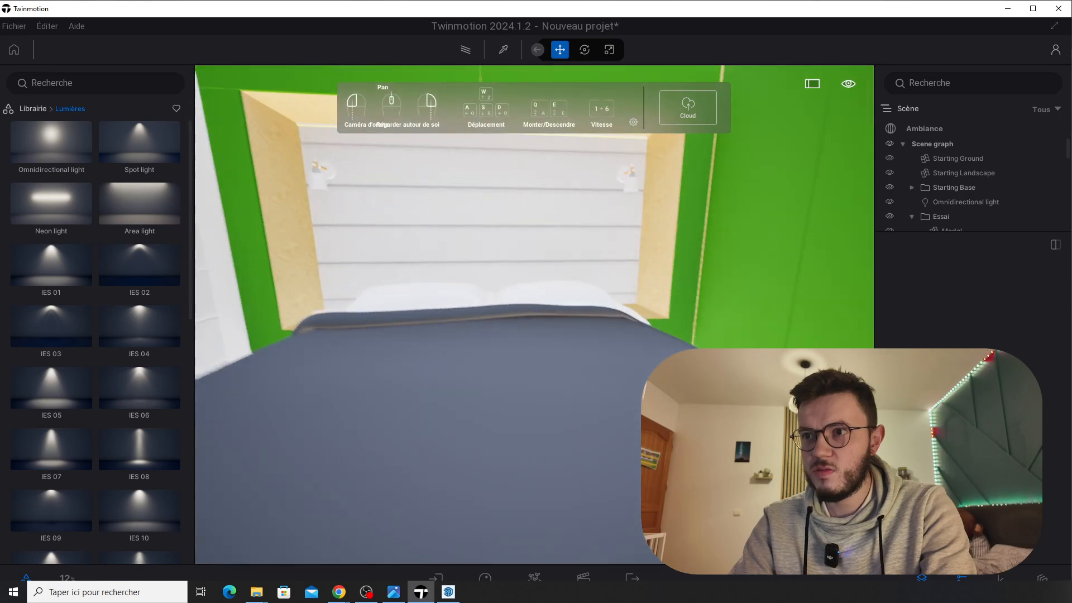
Switch to SketchUp and extrude the top face of the white round object on the bedside shelf into a tall cylinder with Push/Pull
{"action": "middle_click_drag", "start_coordinate": [518, 353], "coordinate": [484, 384]}
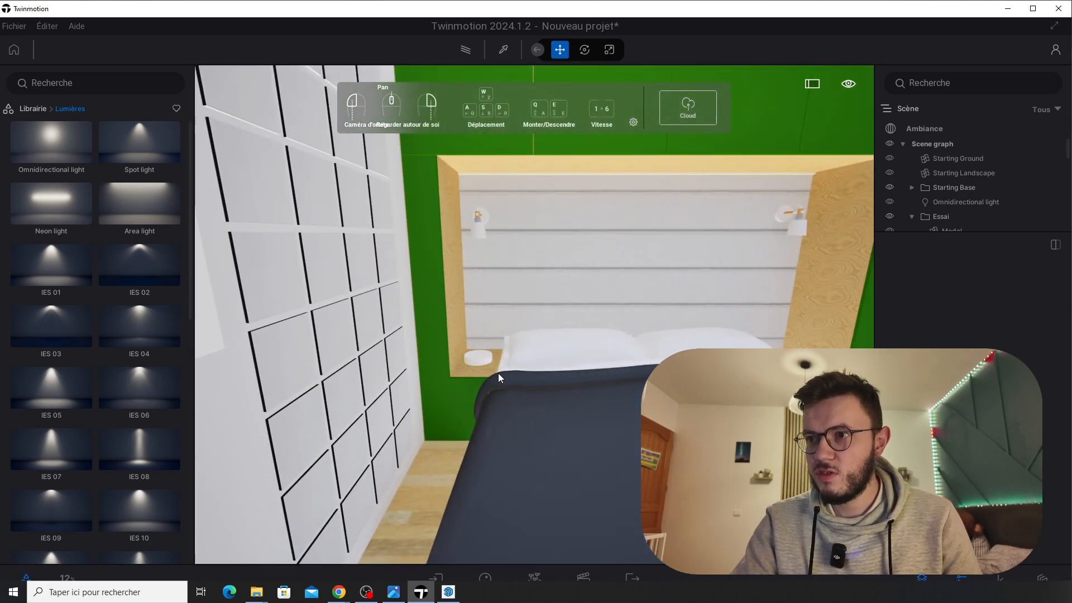
{"action": "key", "text": "d"}
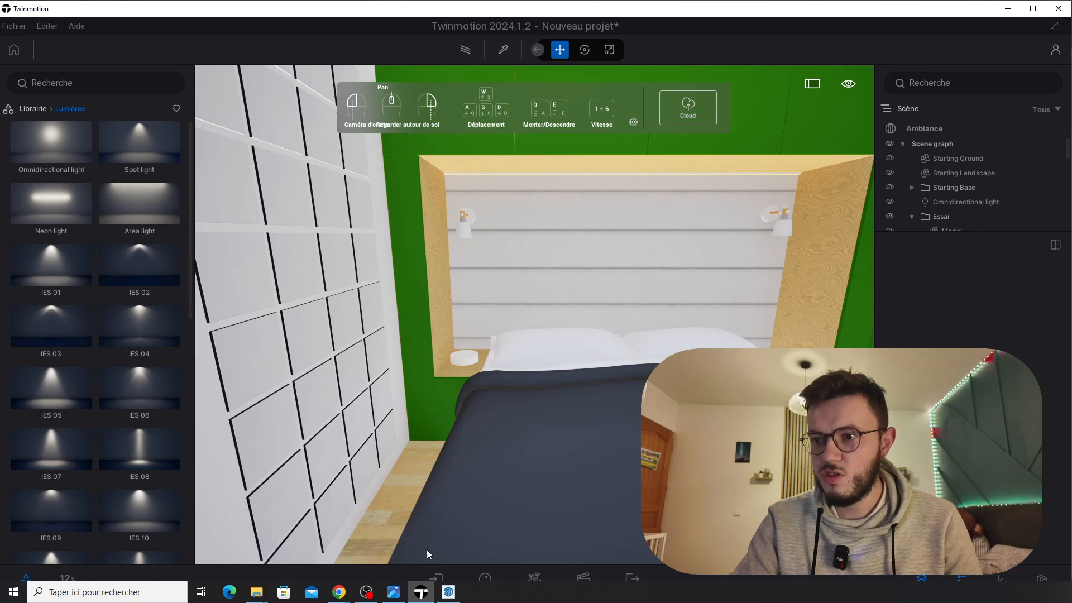
{"action": "left_click", "coordinate": [449, 592]}
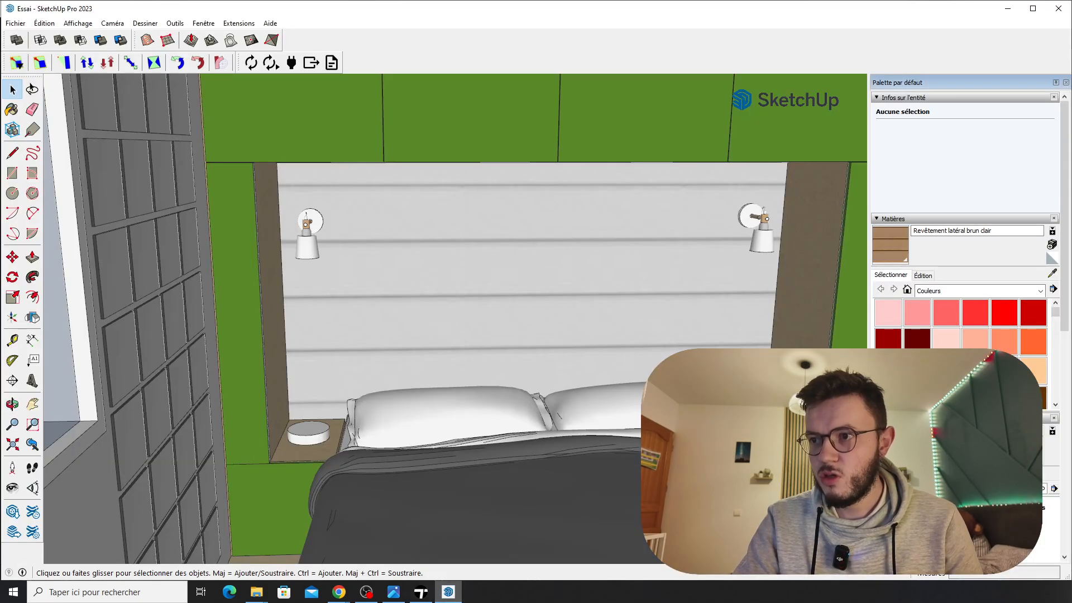
{"action": "left_click", "coordinate": [317, 425]}
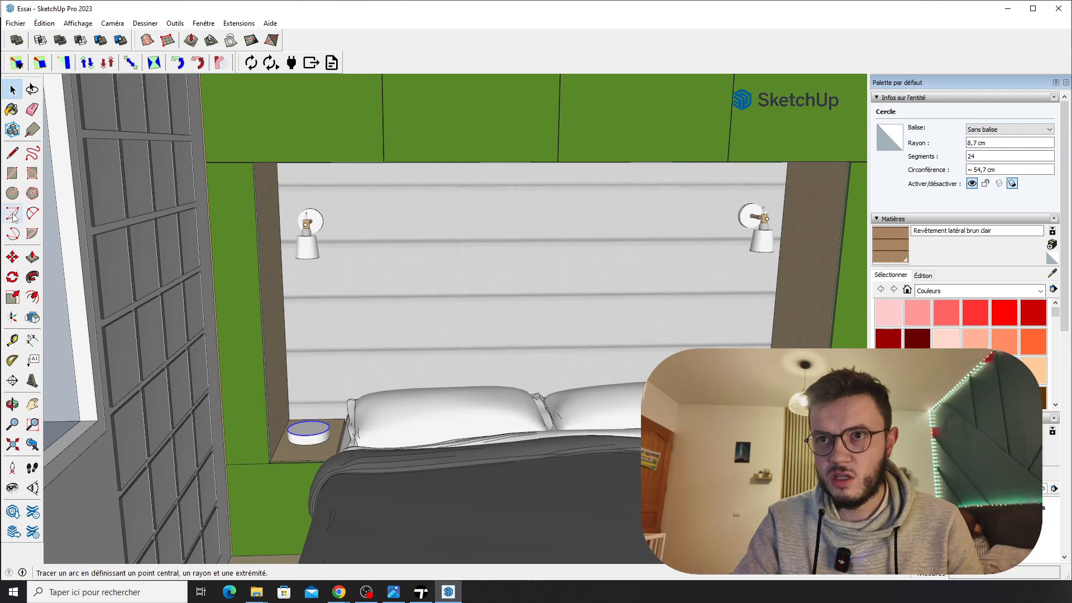
{"action": "left_click", "coordinate": [32, 257]}
{"action": "left_click", "coordinate": [299, 425]}
{"action": "left_click", "coordinate": [304, 335]}
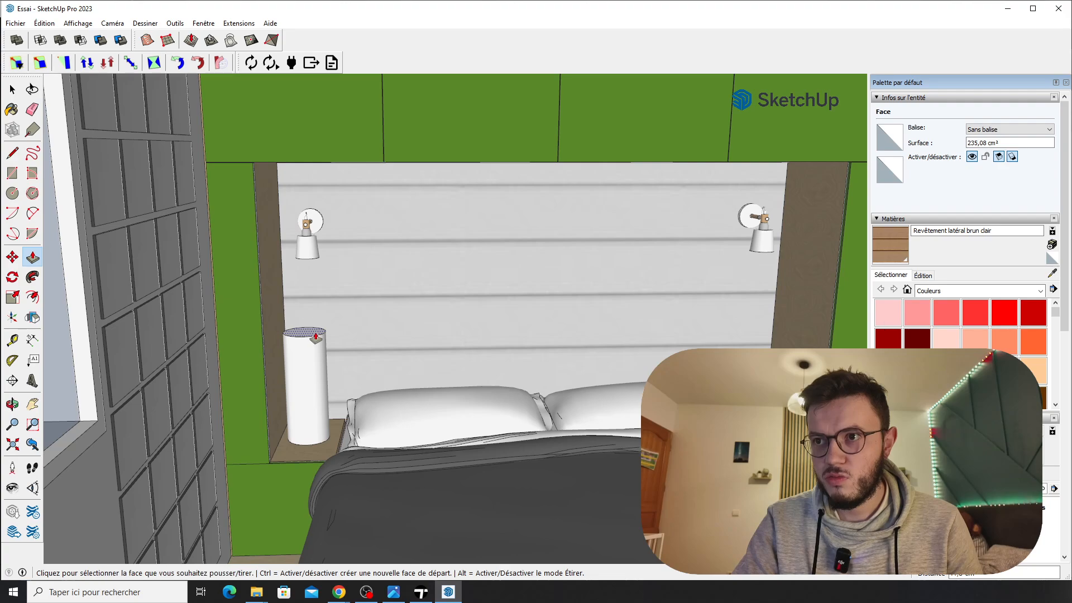
{"action": "left_click", "coordinate": [13, 173]}
{"action": "left_click", "coordinate": [451, 242]}
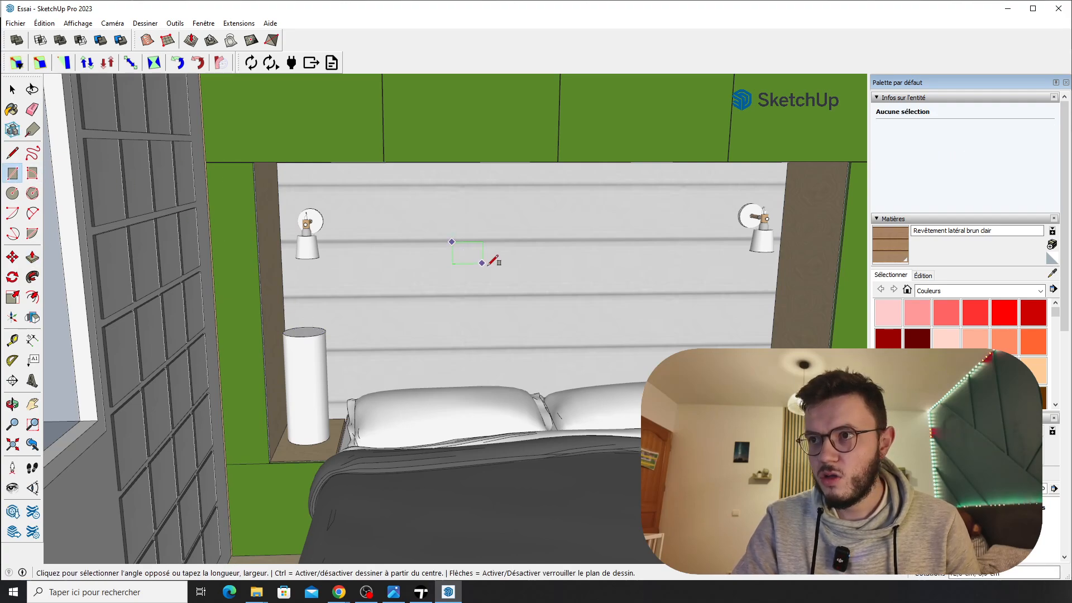
{"action": "key", "text": "Escape"}
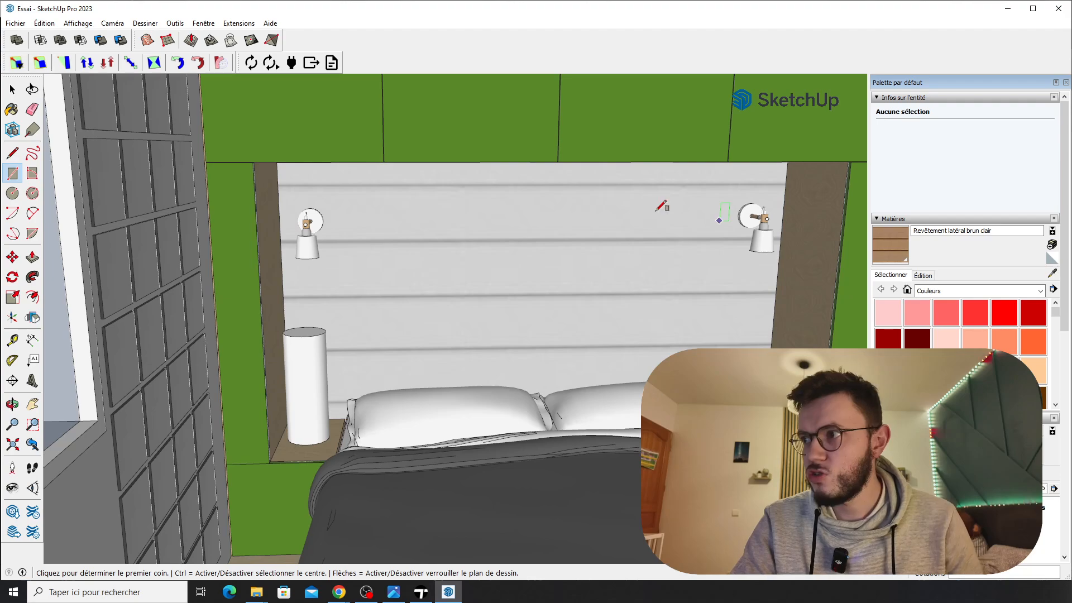
Make the narrow vertical green panel between the grid partition and the headboard niche a unique component
{"action": "left_click", "coordinate": [12, 90]}
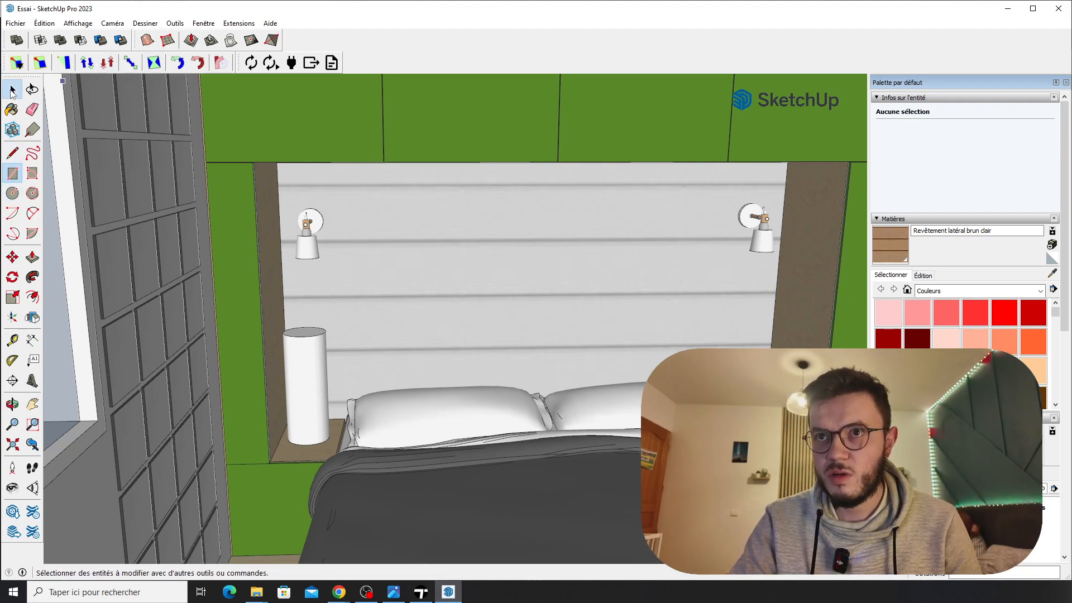
{"action": "left_click", "coordinate": [265, 216]}
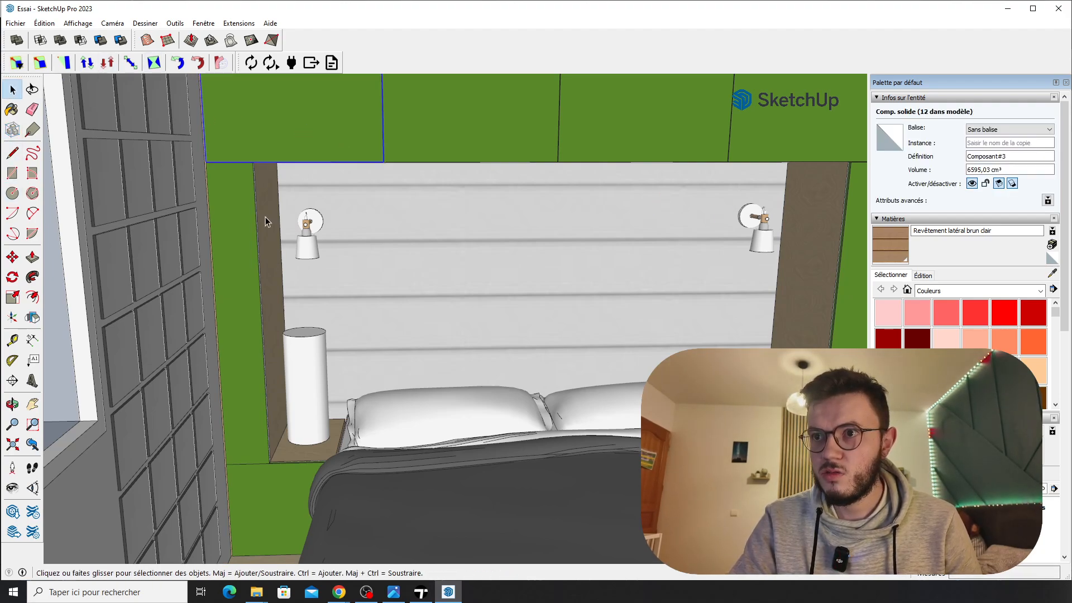
{"action": "double_click", "coordinate": [234, 229]}
{"action": "key", "text": "Escape"}
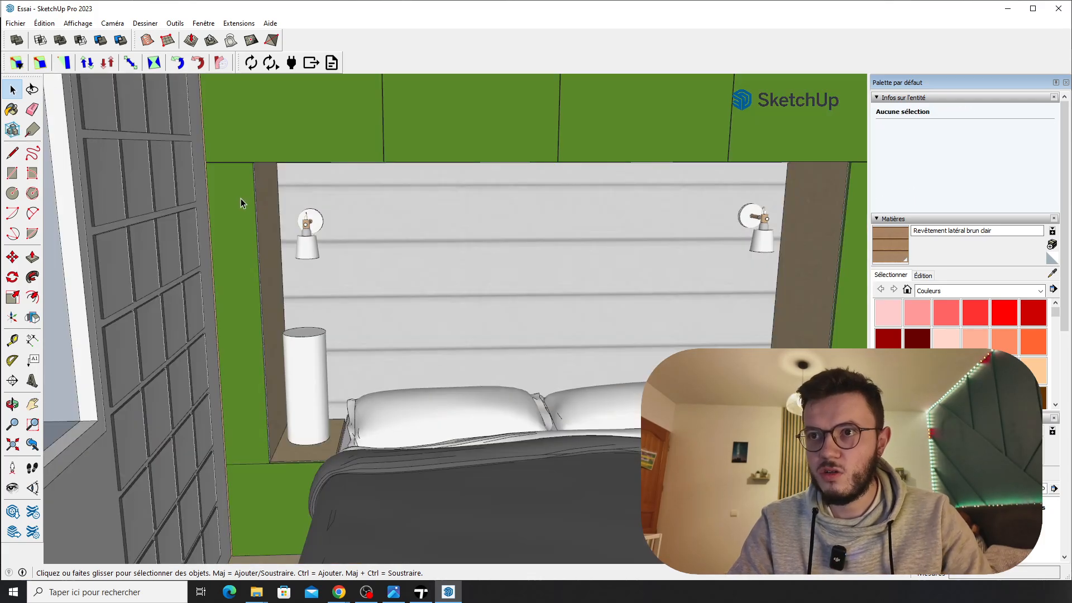
{"action": "right_click", "coordinate": [241, 199]}
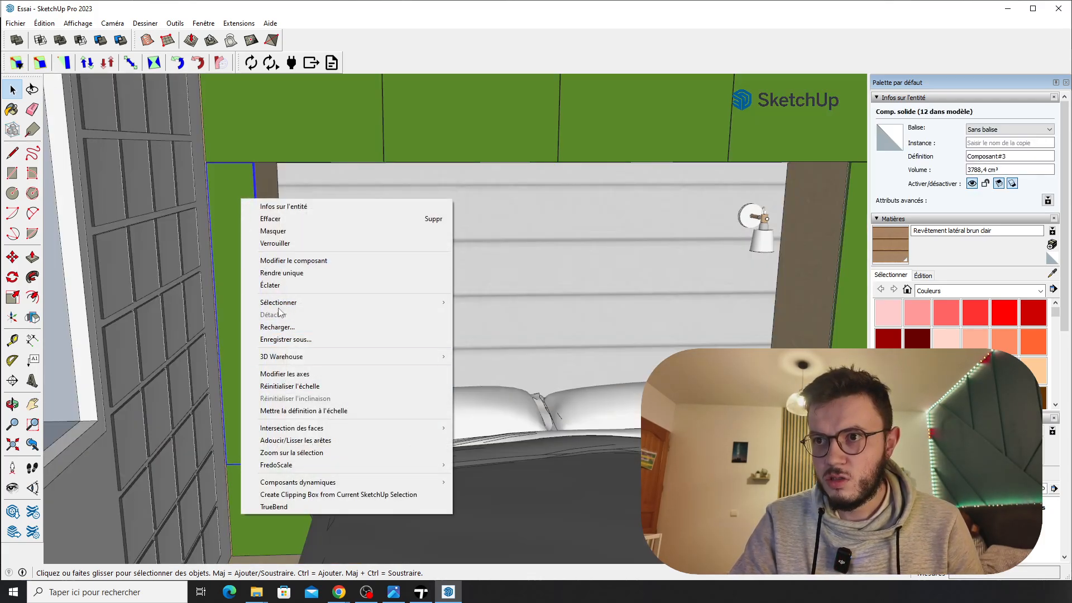
{"action": "left_click", "coordinate": [282, 276]}
Paint all faces of the narrow green panel beside the niche with Couleur B01 and leave the component
{"action": "double_click", "coordinate": [240, 224]}
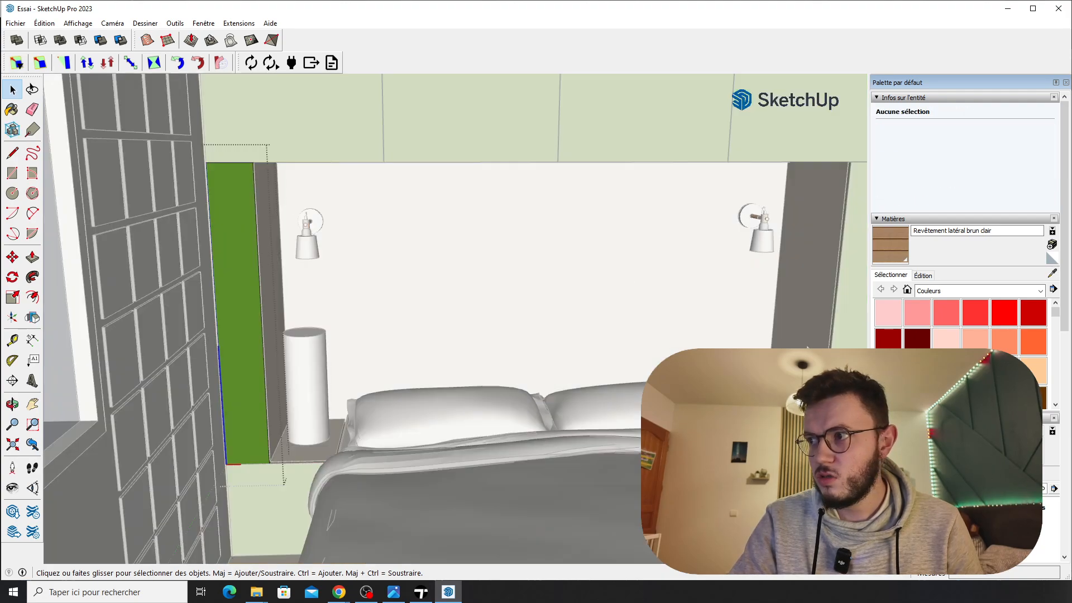
{"action": "double_click", "coordinate": [239, 243]}
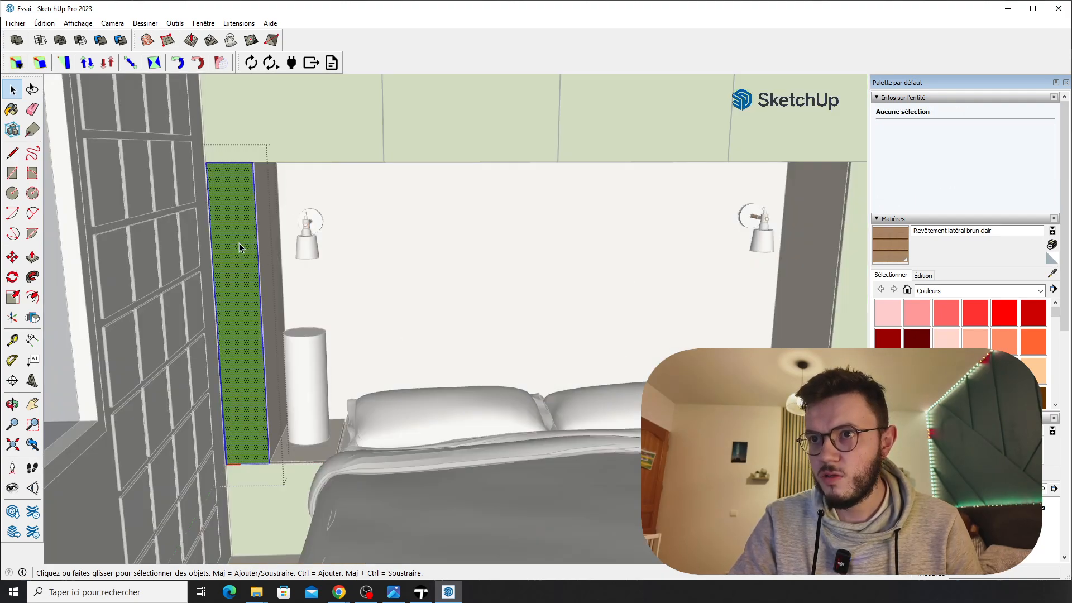
{"action": "left_click", "coordinate": [948, 342]}
{"action": "left_click", "coordinate": [234, 229]}
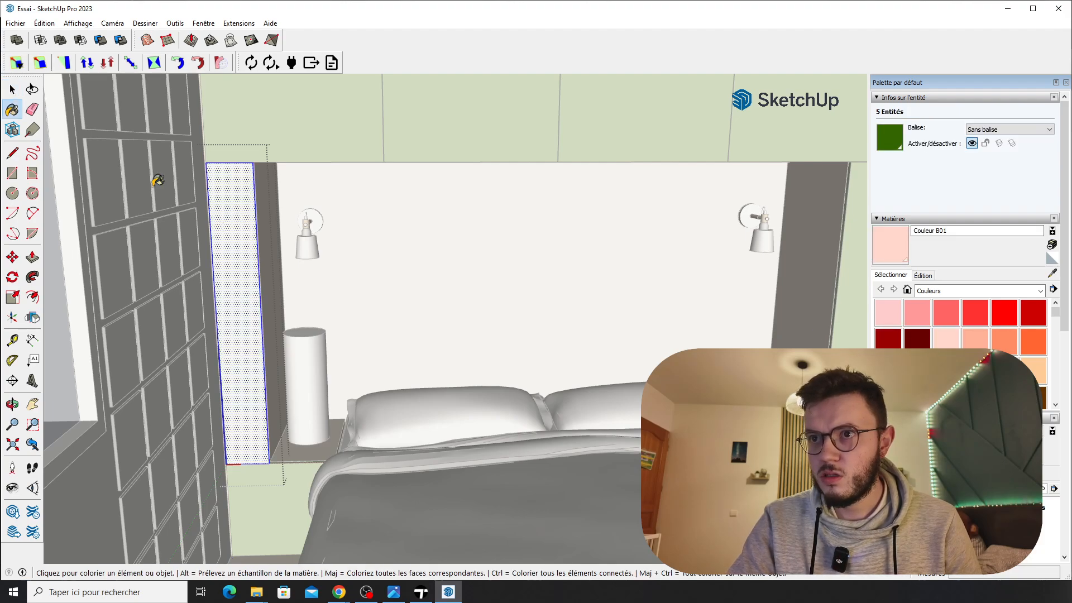
{"action": "left_click", "coordinate": [227, 134]}
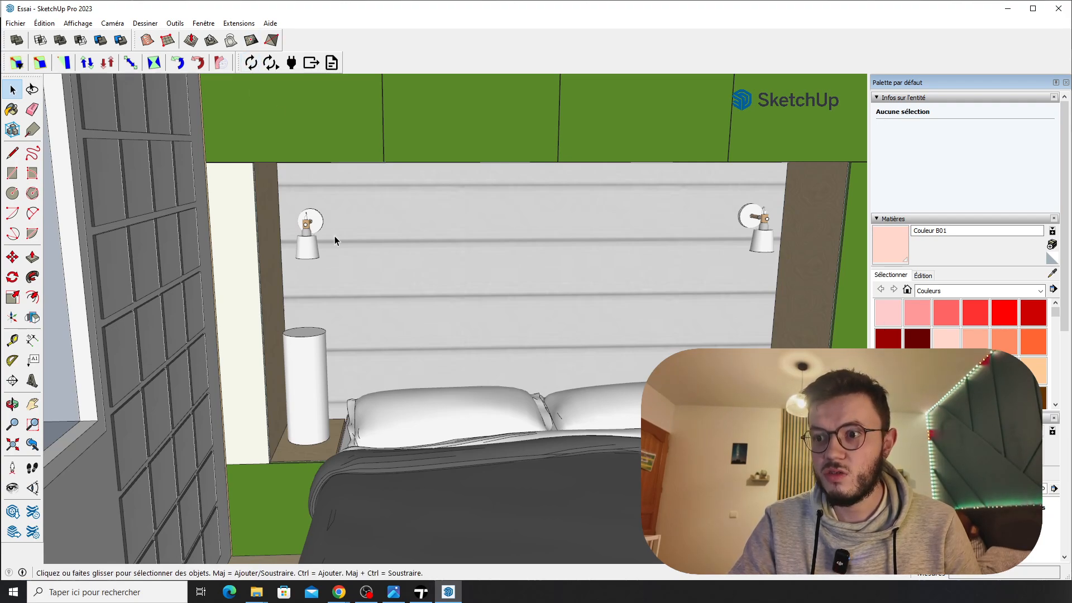
Switch to Twinmotion and check the tall cylinder and the recoloured panel around the headboard niche
{"action": "left_click", "coordinate": [421, 592]}
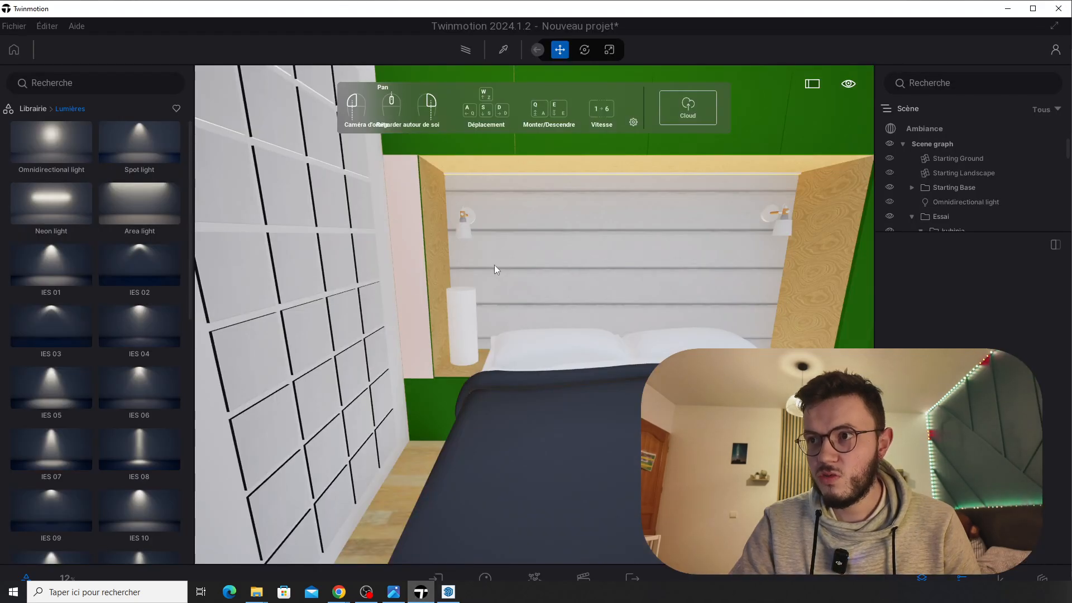
{"action": "middle_click_drag", "start_coordinate": [443, 271], "coordinate": [461, 288]}
{"action": "right_click_drag", "start_coordinate": [460, 288], "coordinate": [455, 294]}
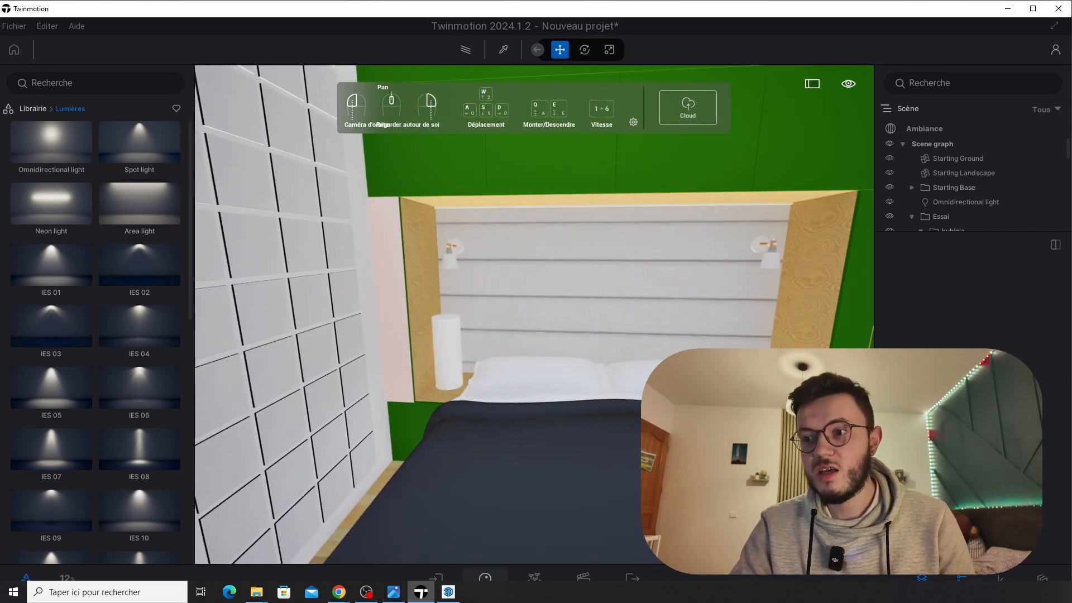
Switch back to SketchUp and repaint the narrow panel beside the niche, trying Couleur A01 before applying Couleur C01
{"action": "left_click", "coordinate": [448, 592]}
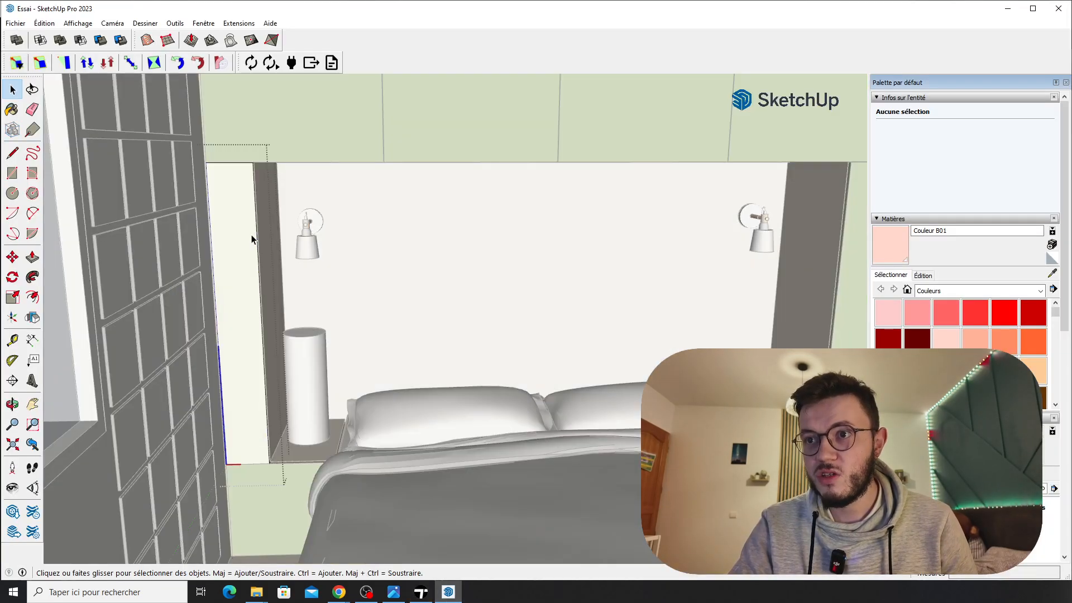
{"action": "left_click", "coordinate": [252, 239]}
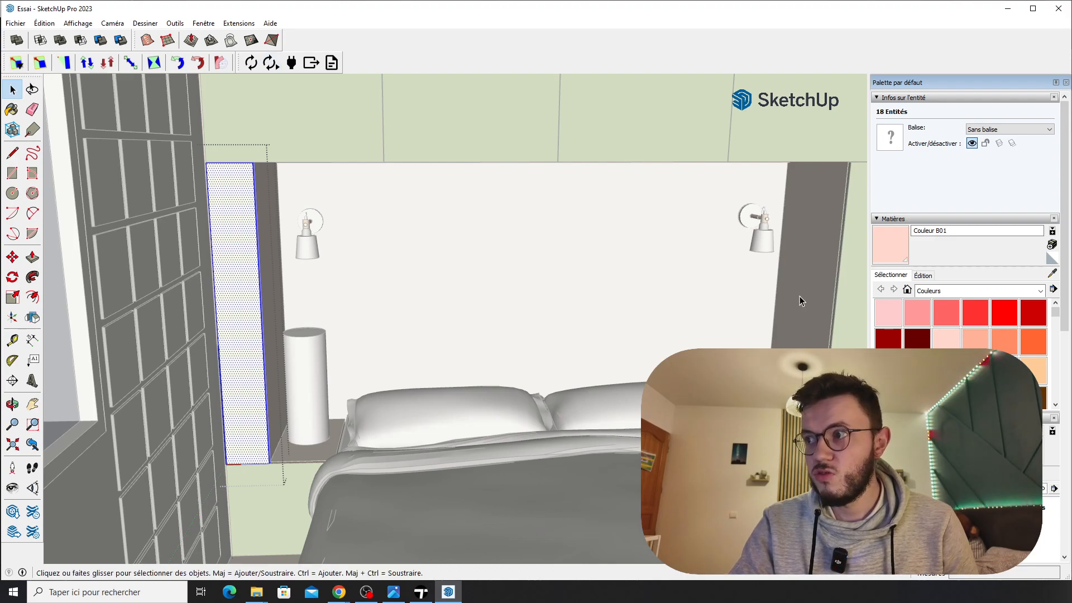
{"action": "left_click", "coordinate": [885, 320]}
{"action": "left_click", "coordinate": [240, 239]}
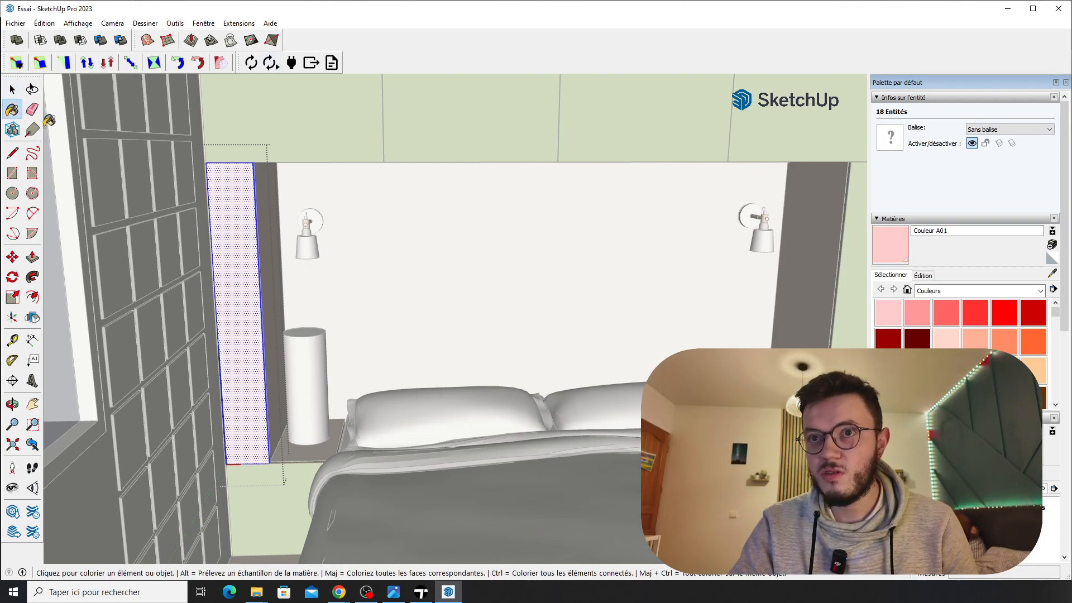
{"action": "left_click", "coordinate": [1004, 369]}
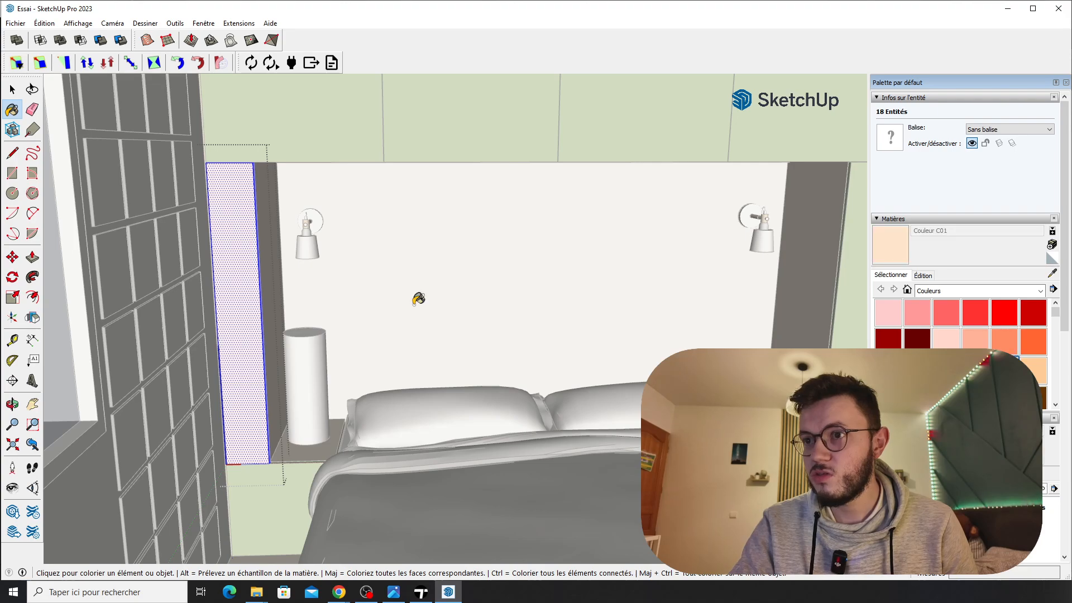
{"action": "left_click", "coordinate": [236, 233]}
{"action": "left_click", "coordinate": [13, 90]}
{"action": "double_click", "coordinate": [353, 143]}
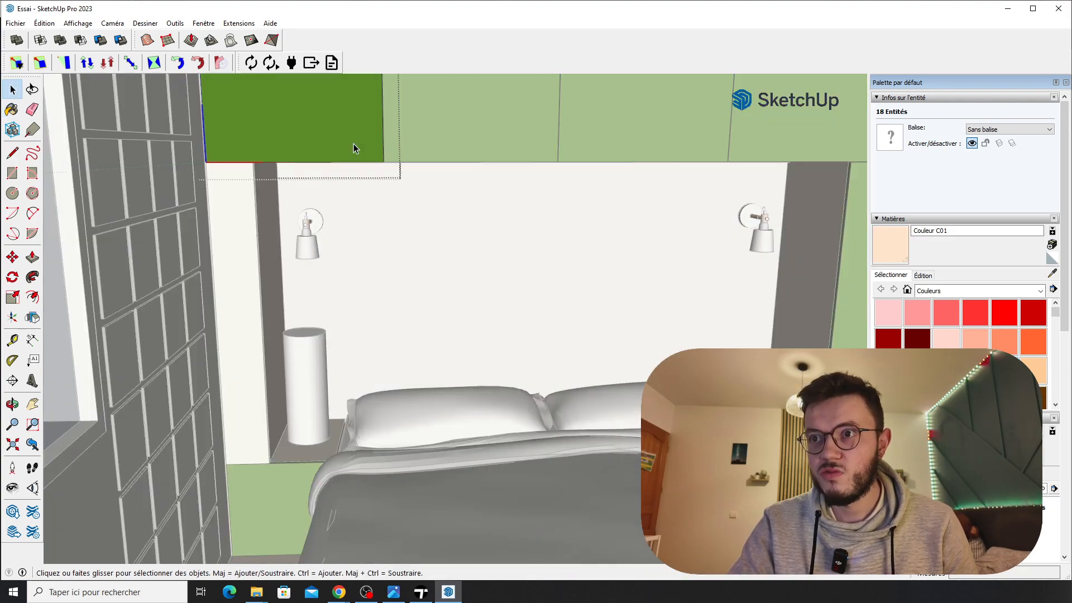
{"action": "key", "text": "Escape"}
{"action": "middle_click_drag", "start_coordinate": [440, 304], "coordinate": [430, 323]}
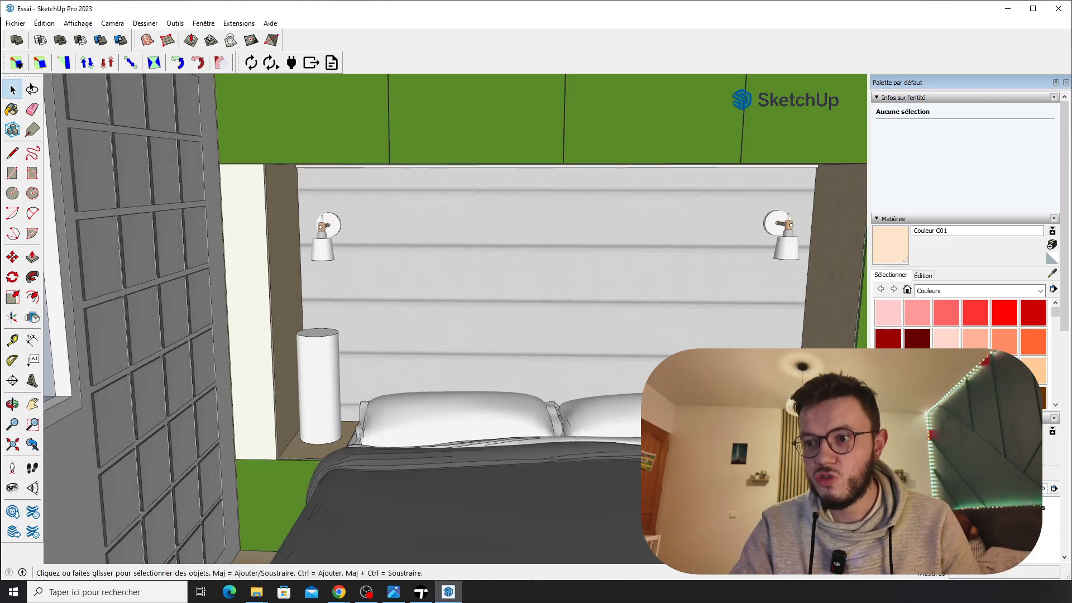
Switch to Twinmotion to check the repainted panel beside the headboard niche
{"action": "left_click", "coordinate": [422, 592]}
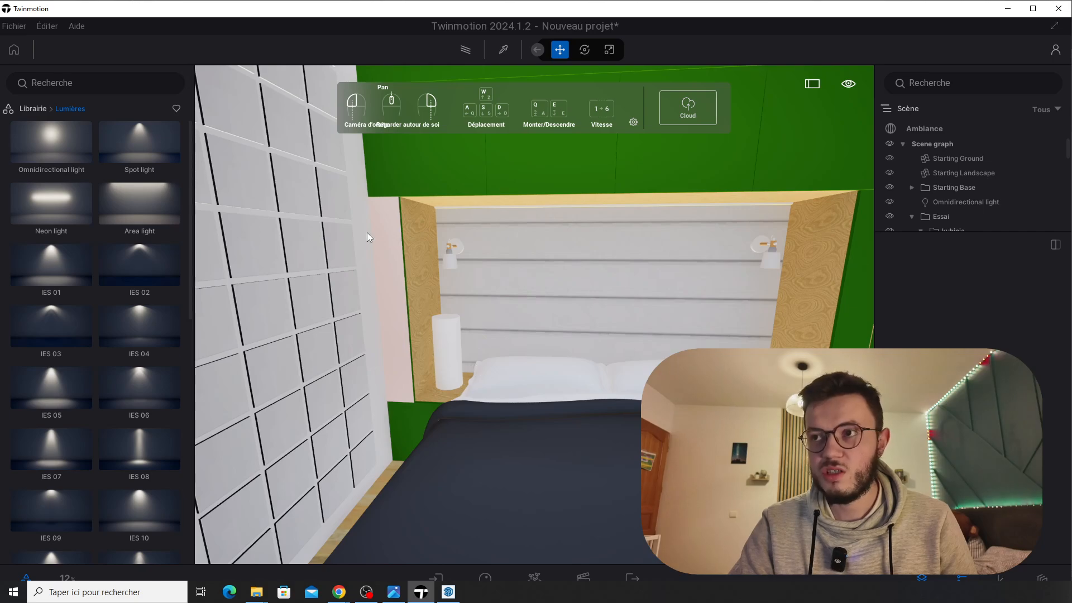